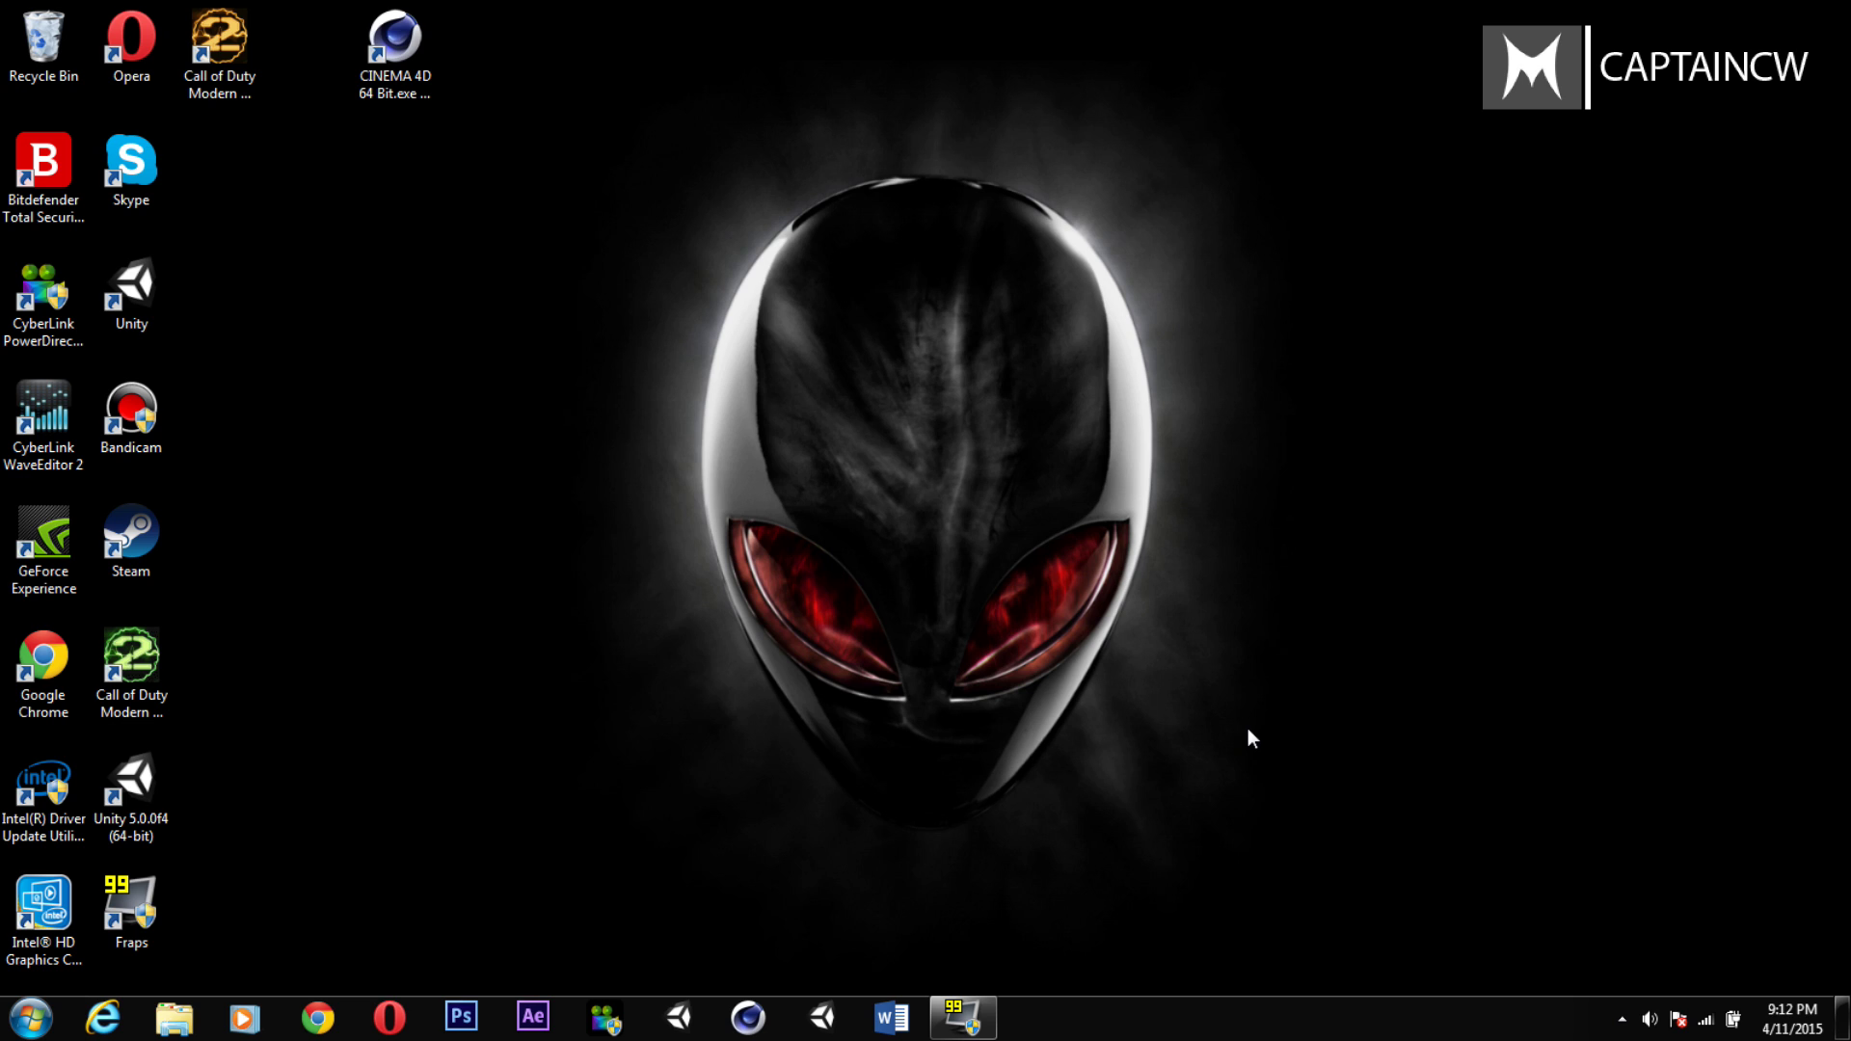
Step: Bring up Fraps, move it to the top right, view its video capture settings, then close it
left_click(963, 1017)
left_click_drag(962, 254, 1259, 123)
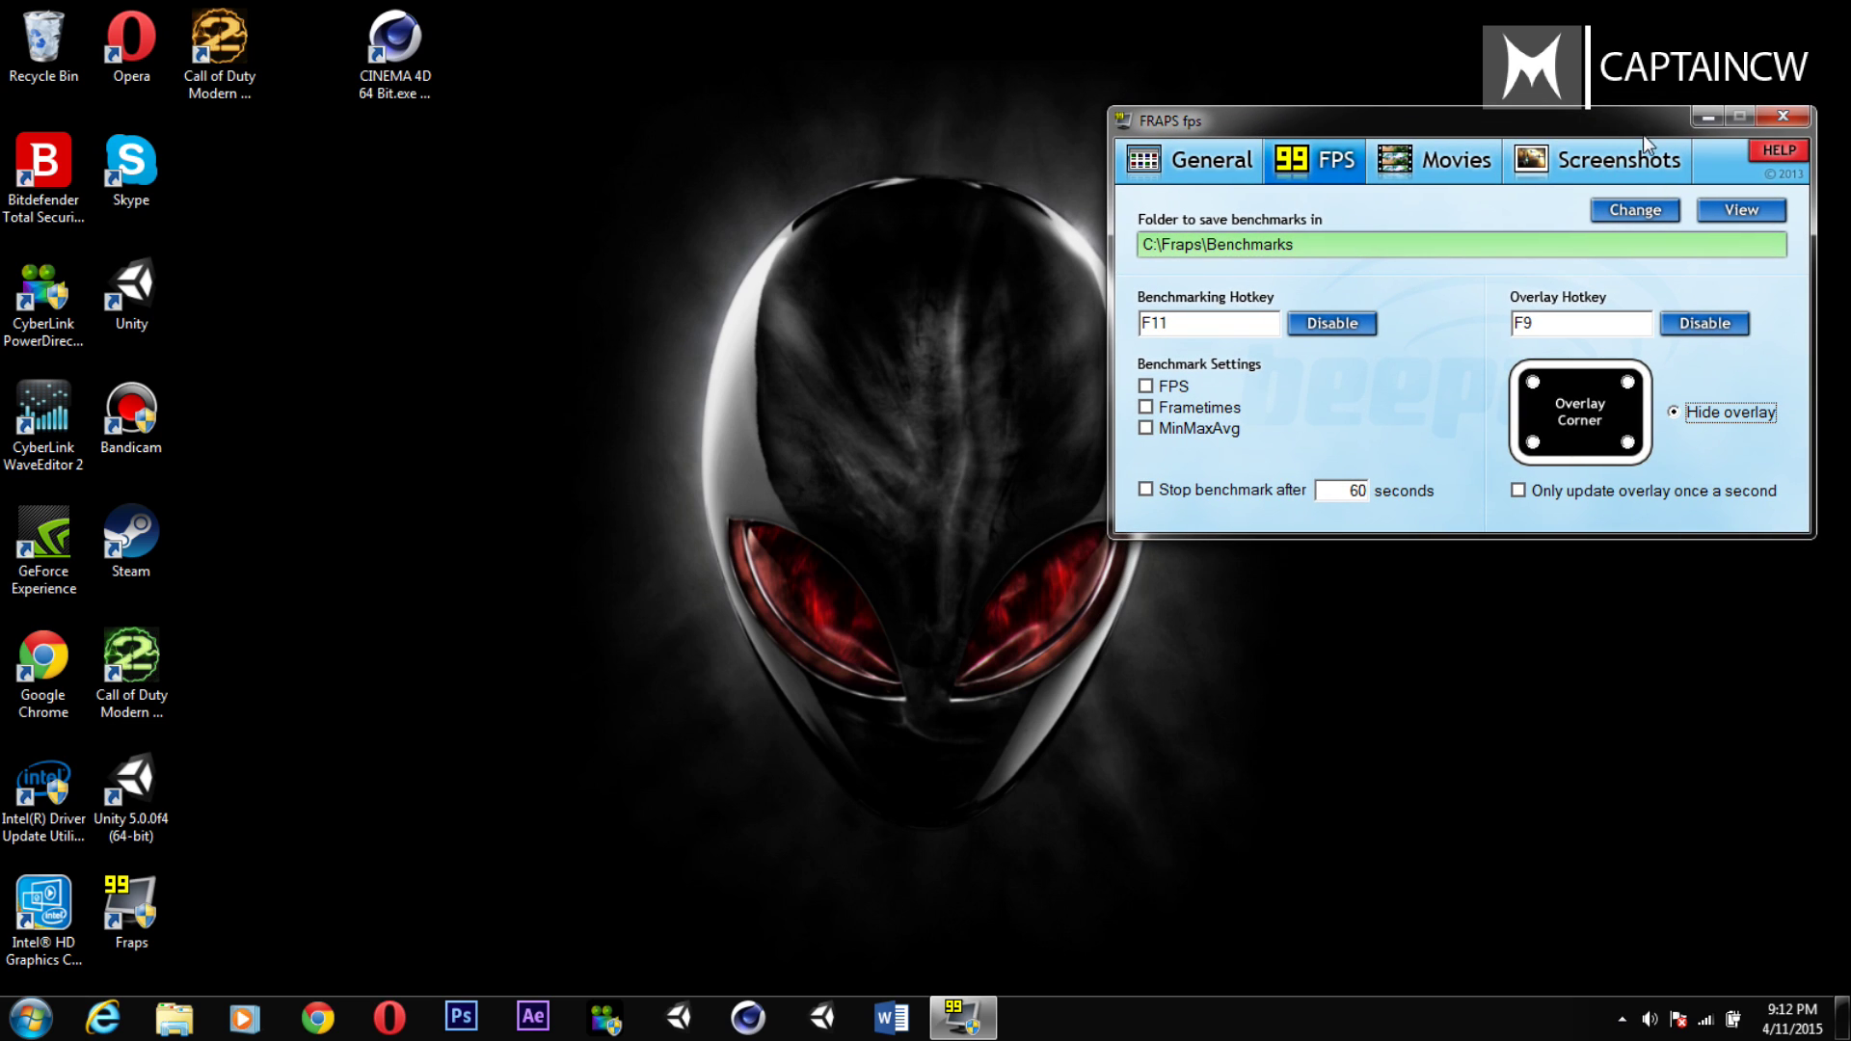
left_click(1451, 159)
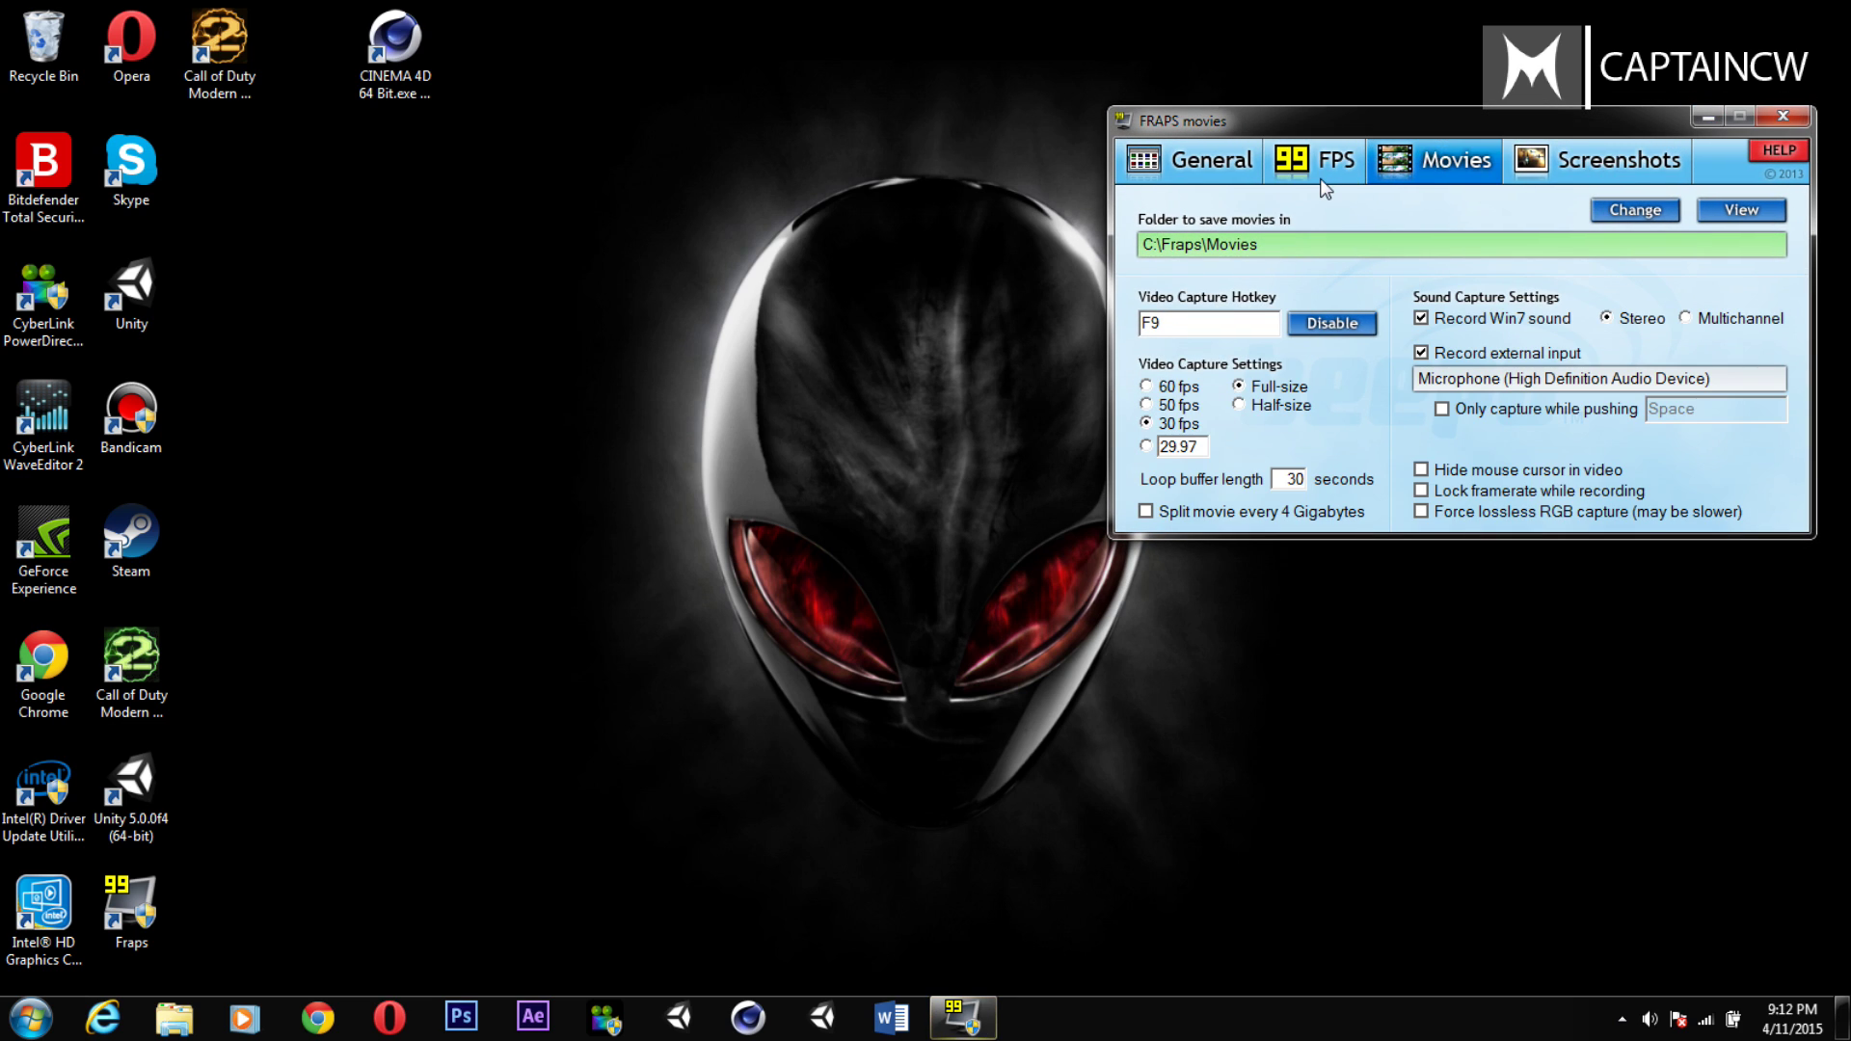
left_click(1711, 115)
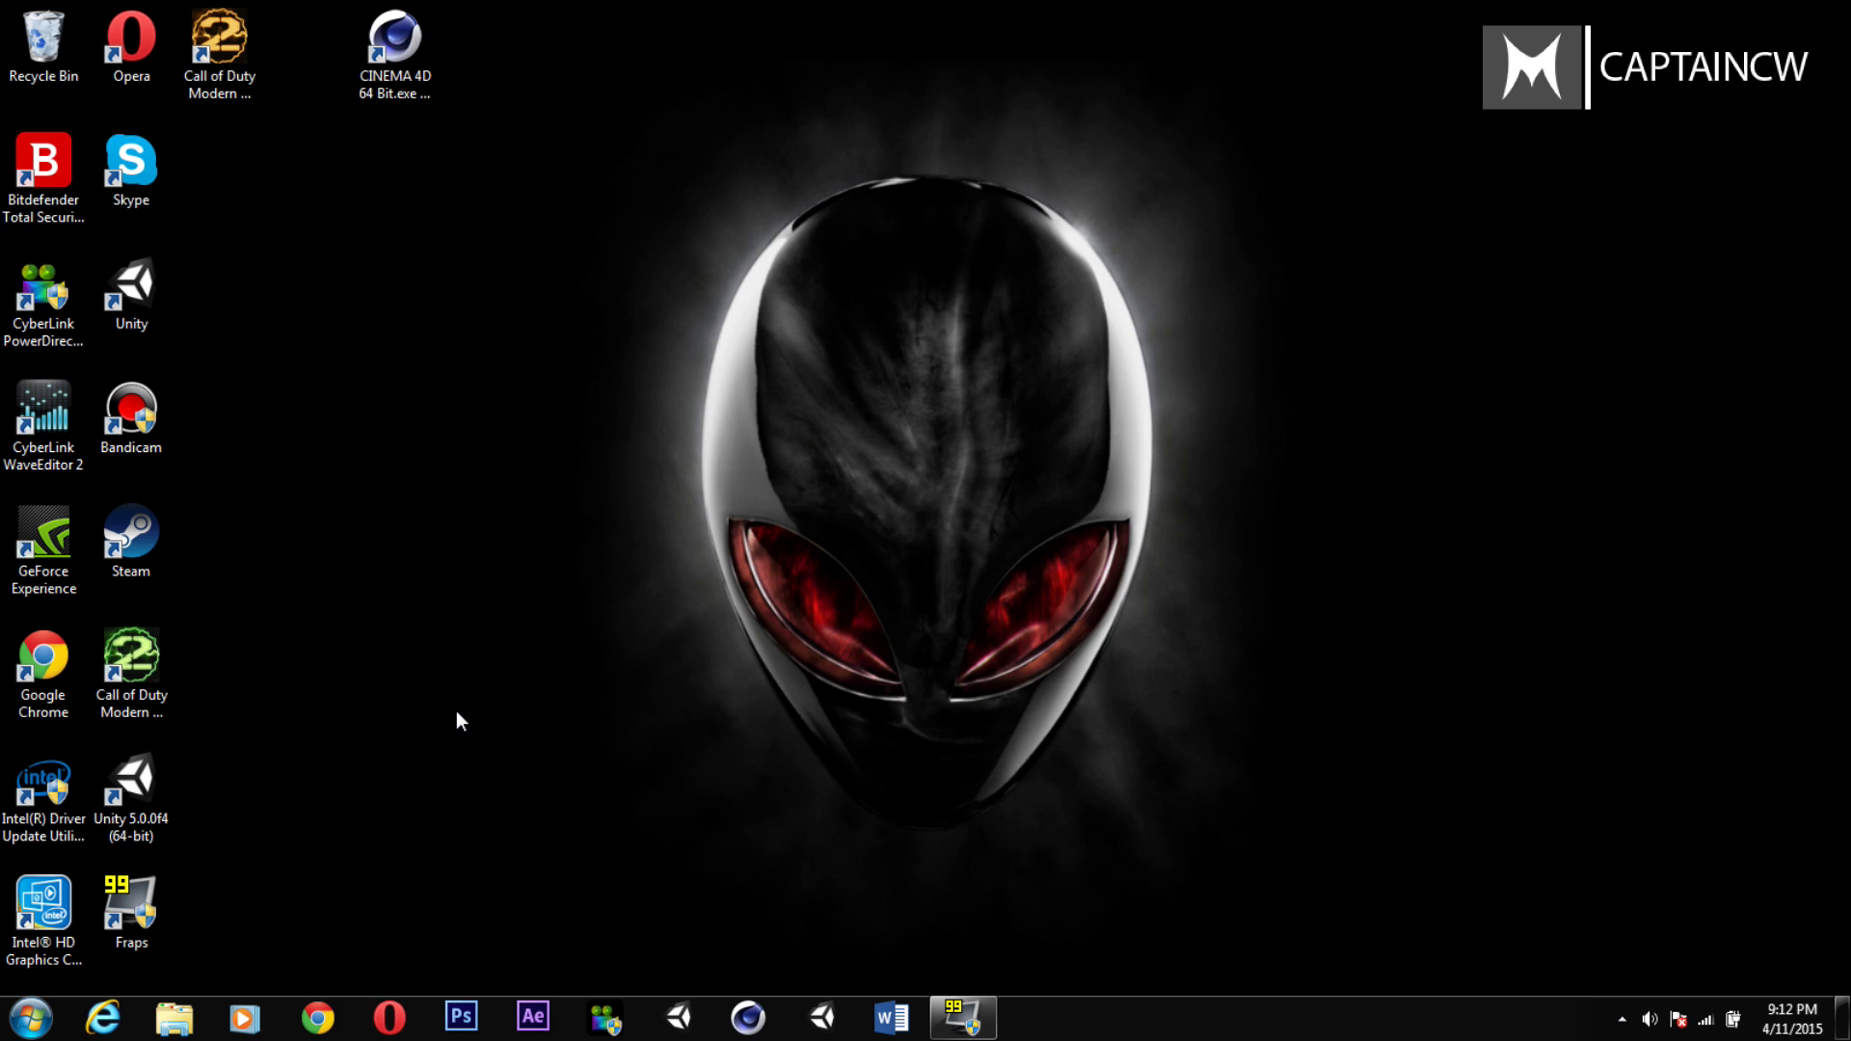
Step: Launch Dxtory and show its Movie settings (Lagarith Lossless, 60 fps, 1920×1080), centred on screen
left_click(39, 1020)
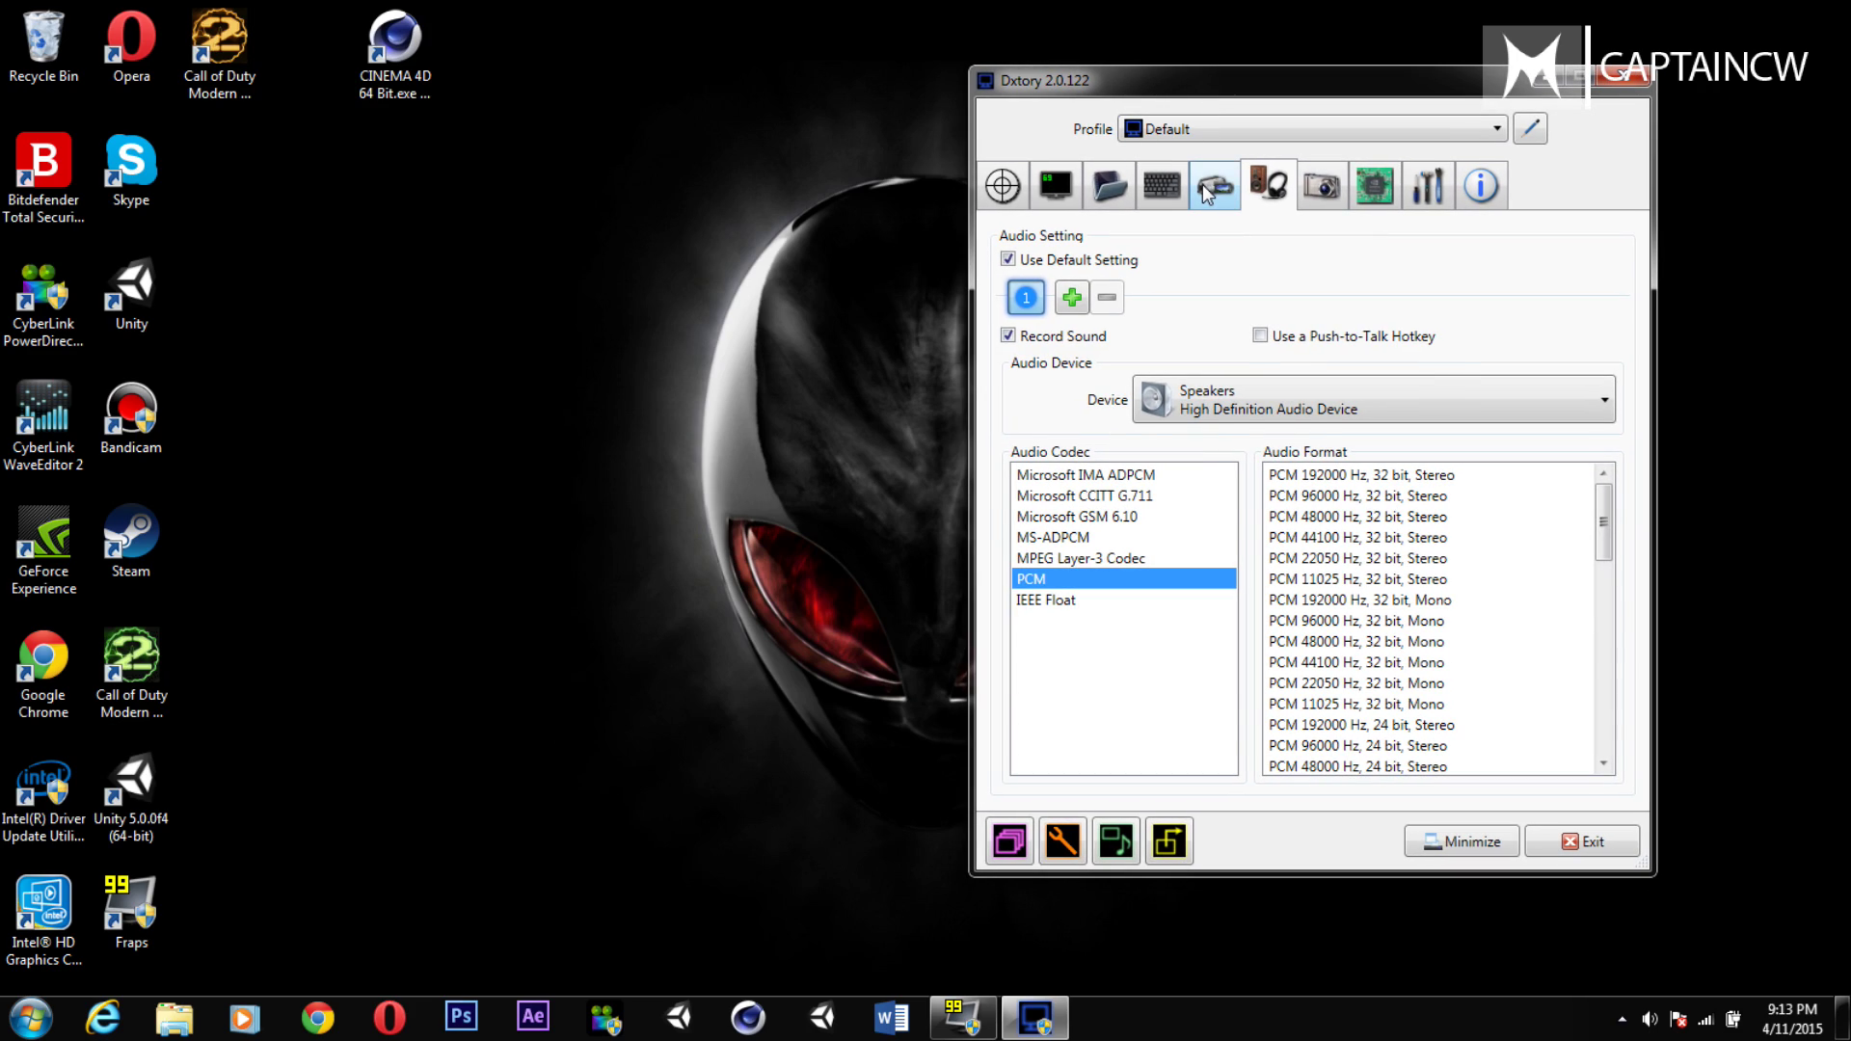
left_click(1202, 186)
left_click_drag(1143, 91, 1323, 58)
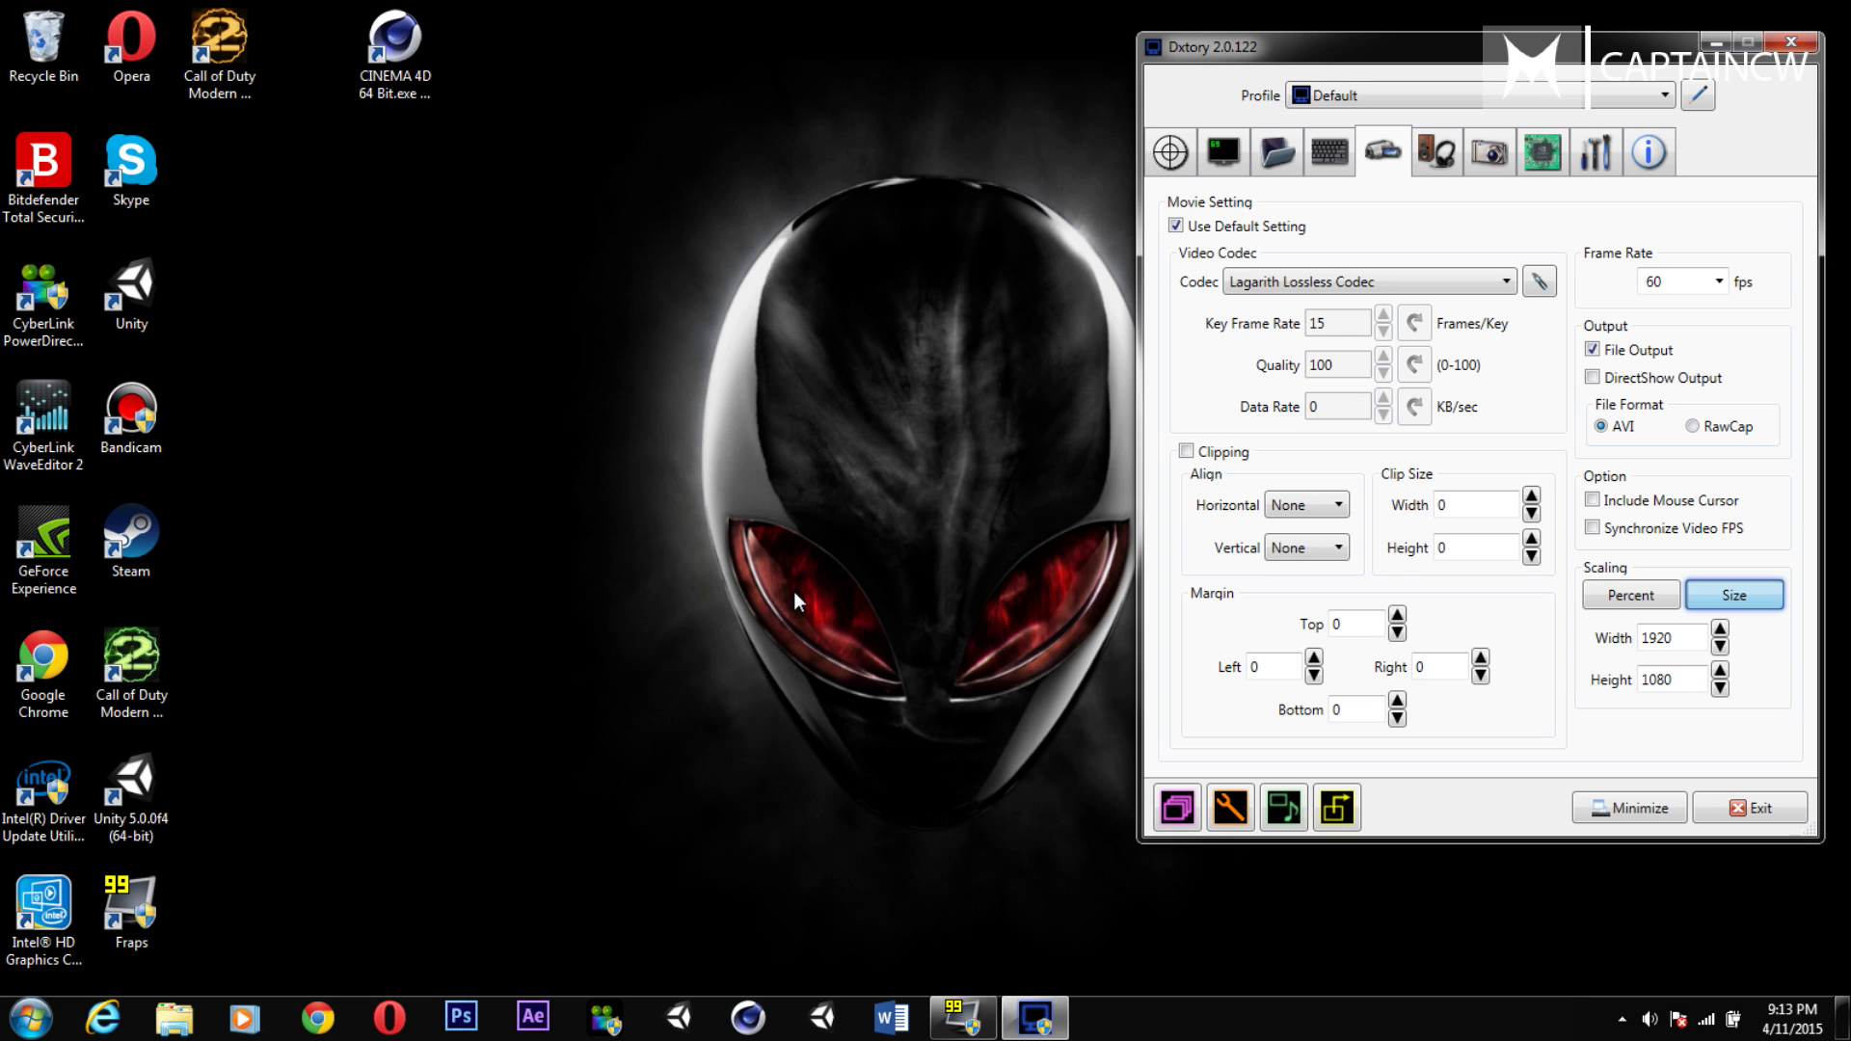
left_click_drag(1216, 49, 692, 87)
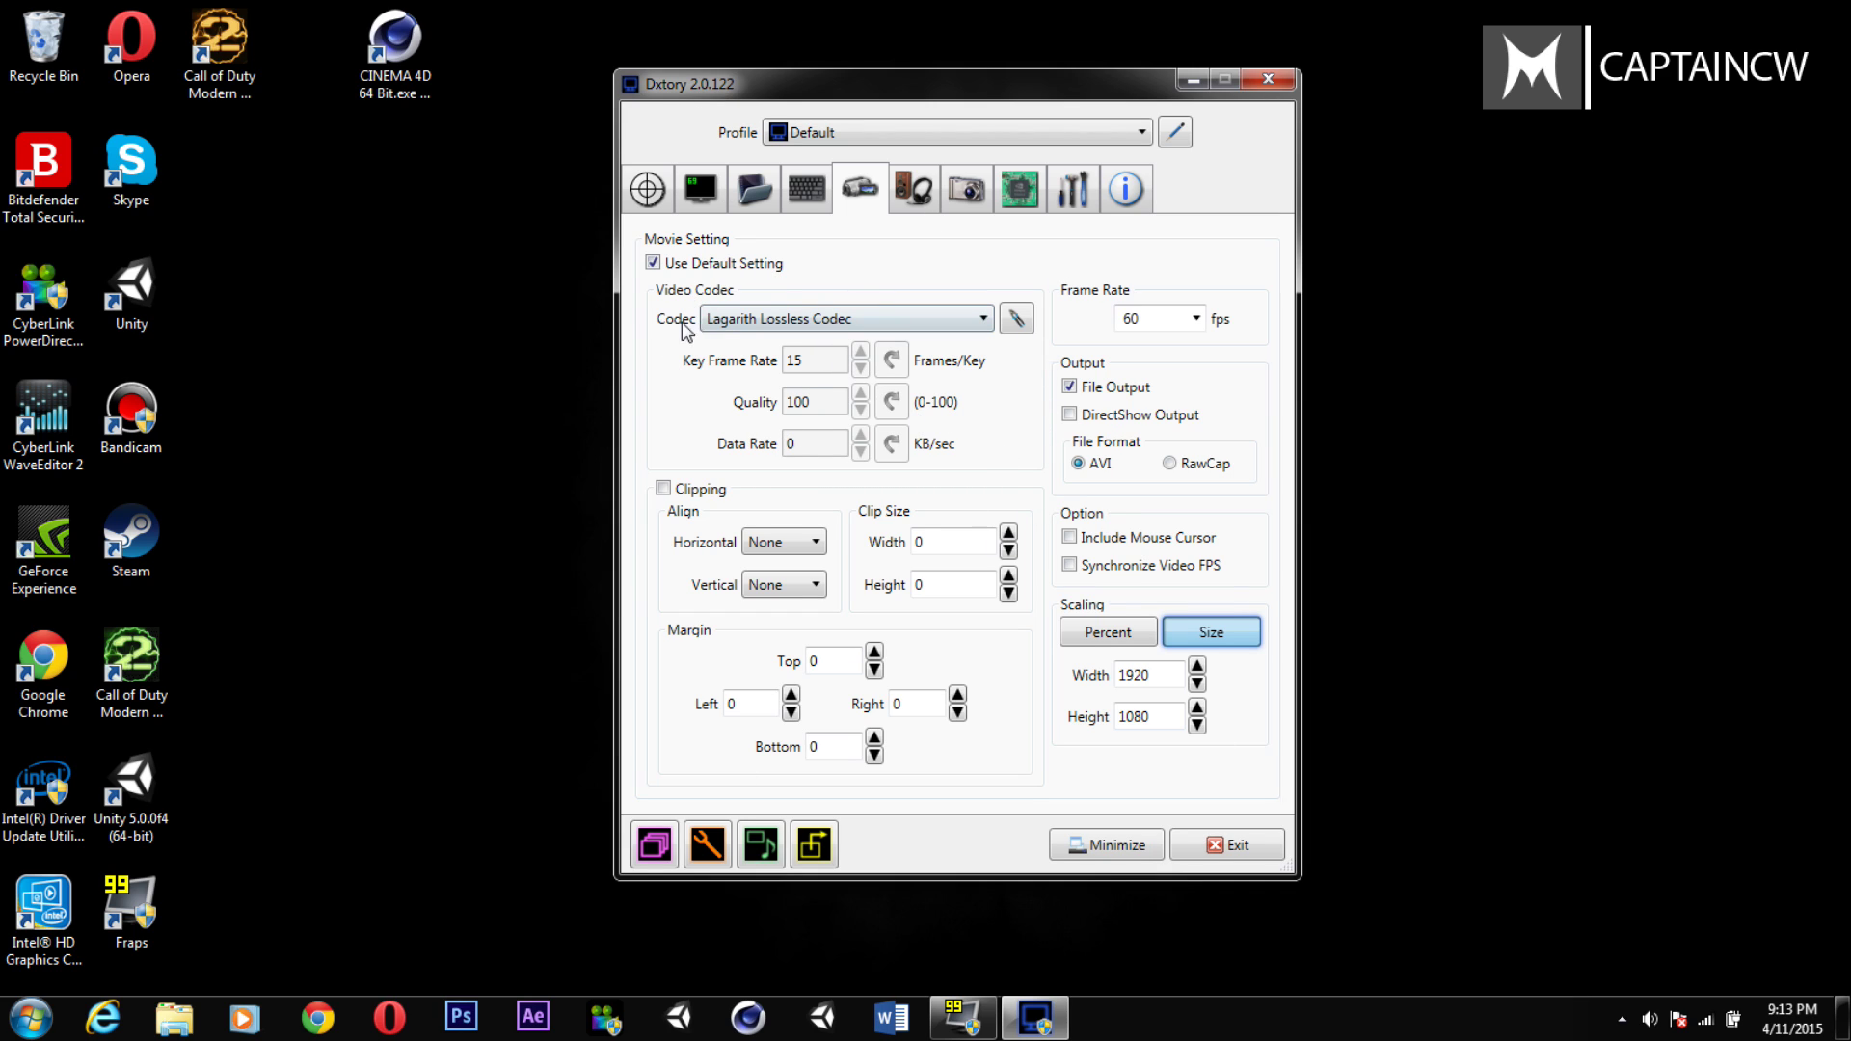
left_click(715, 322)
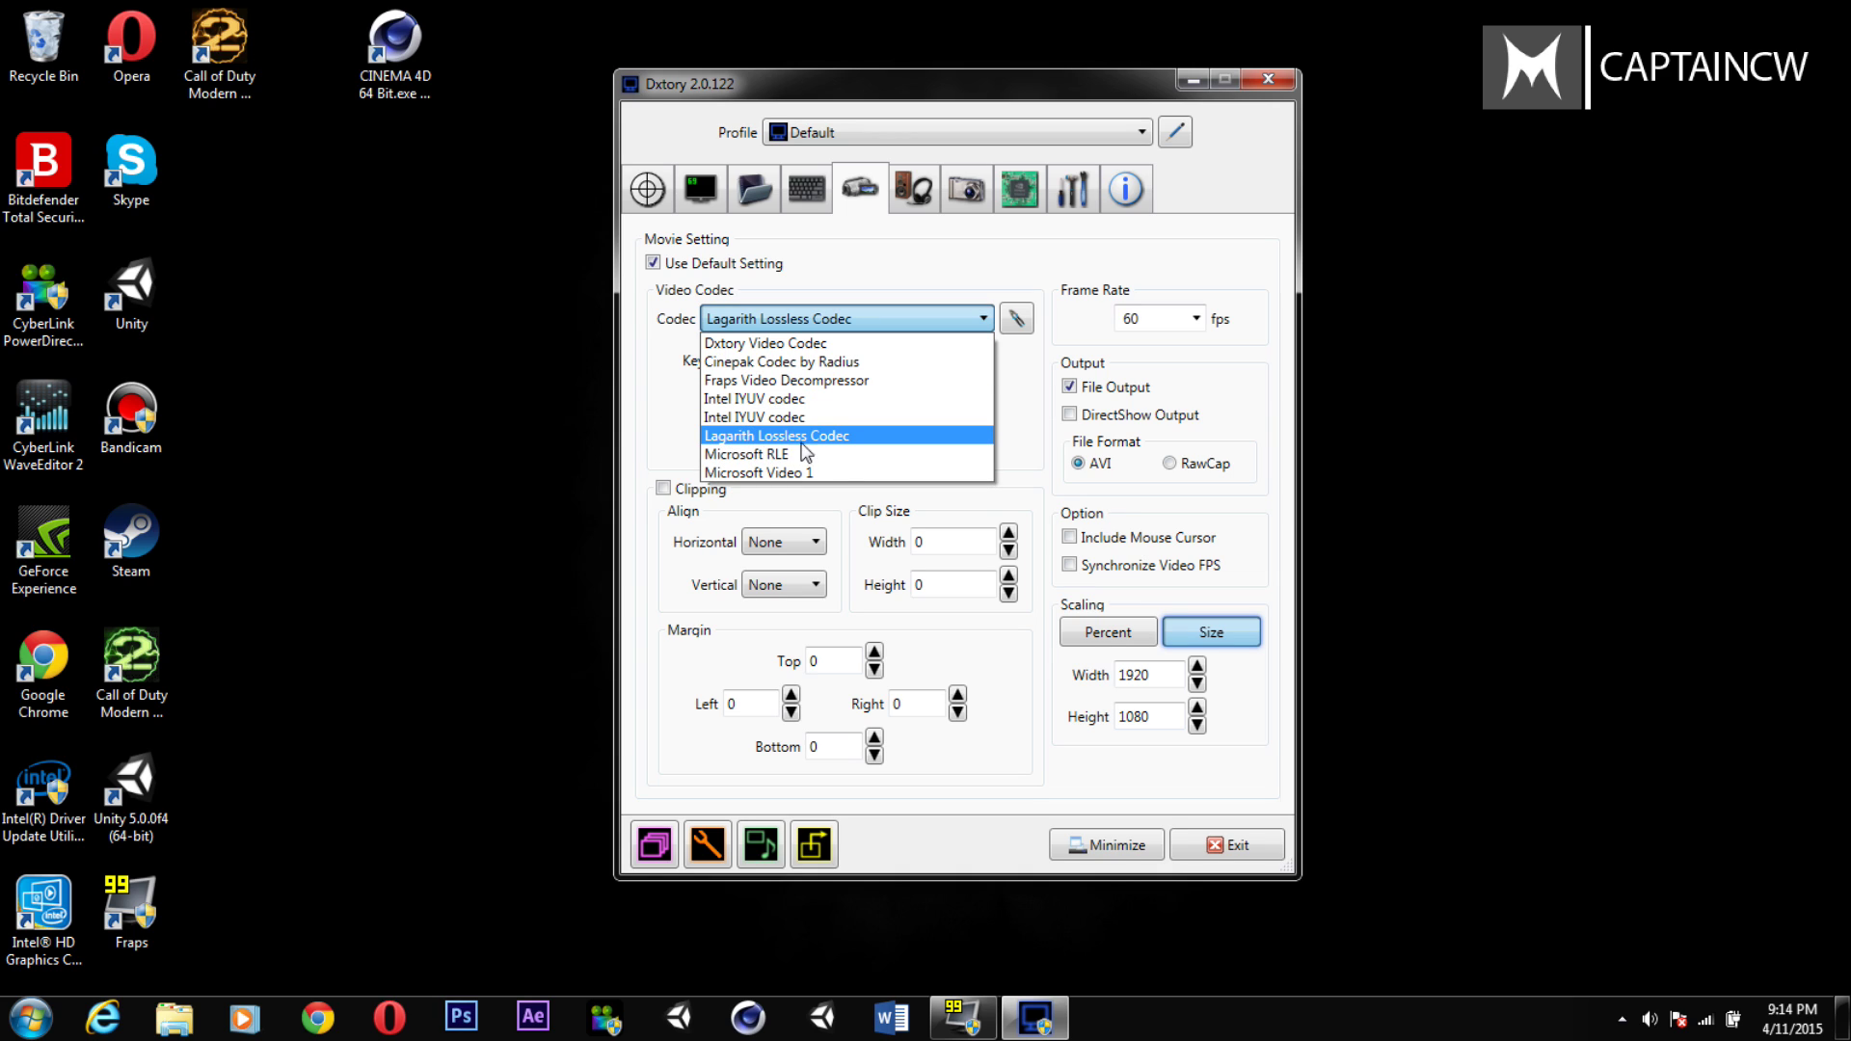
left_click(855, 442)
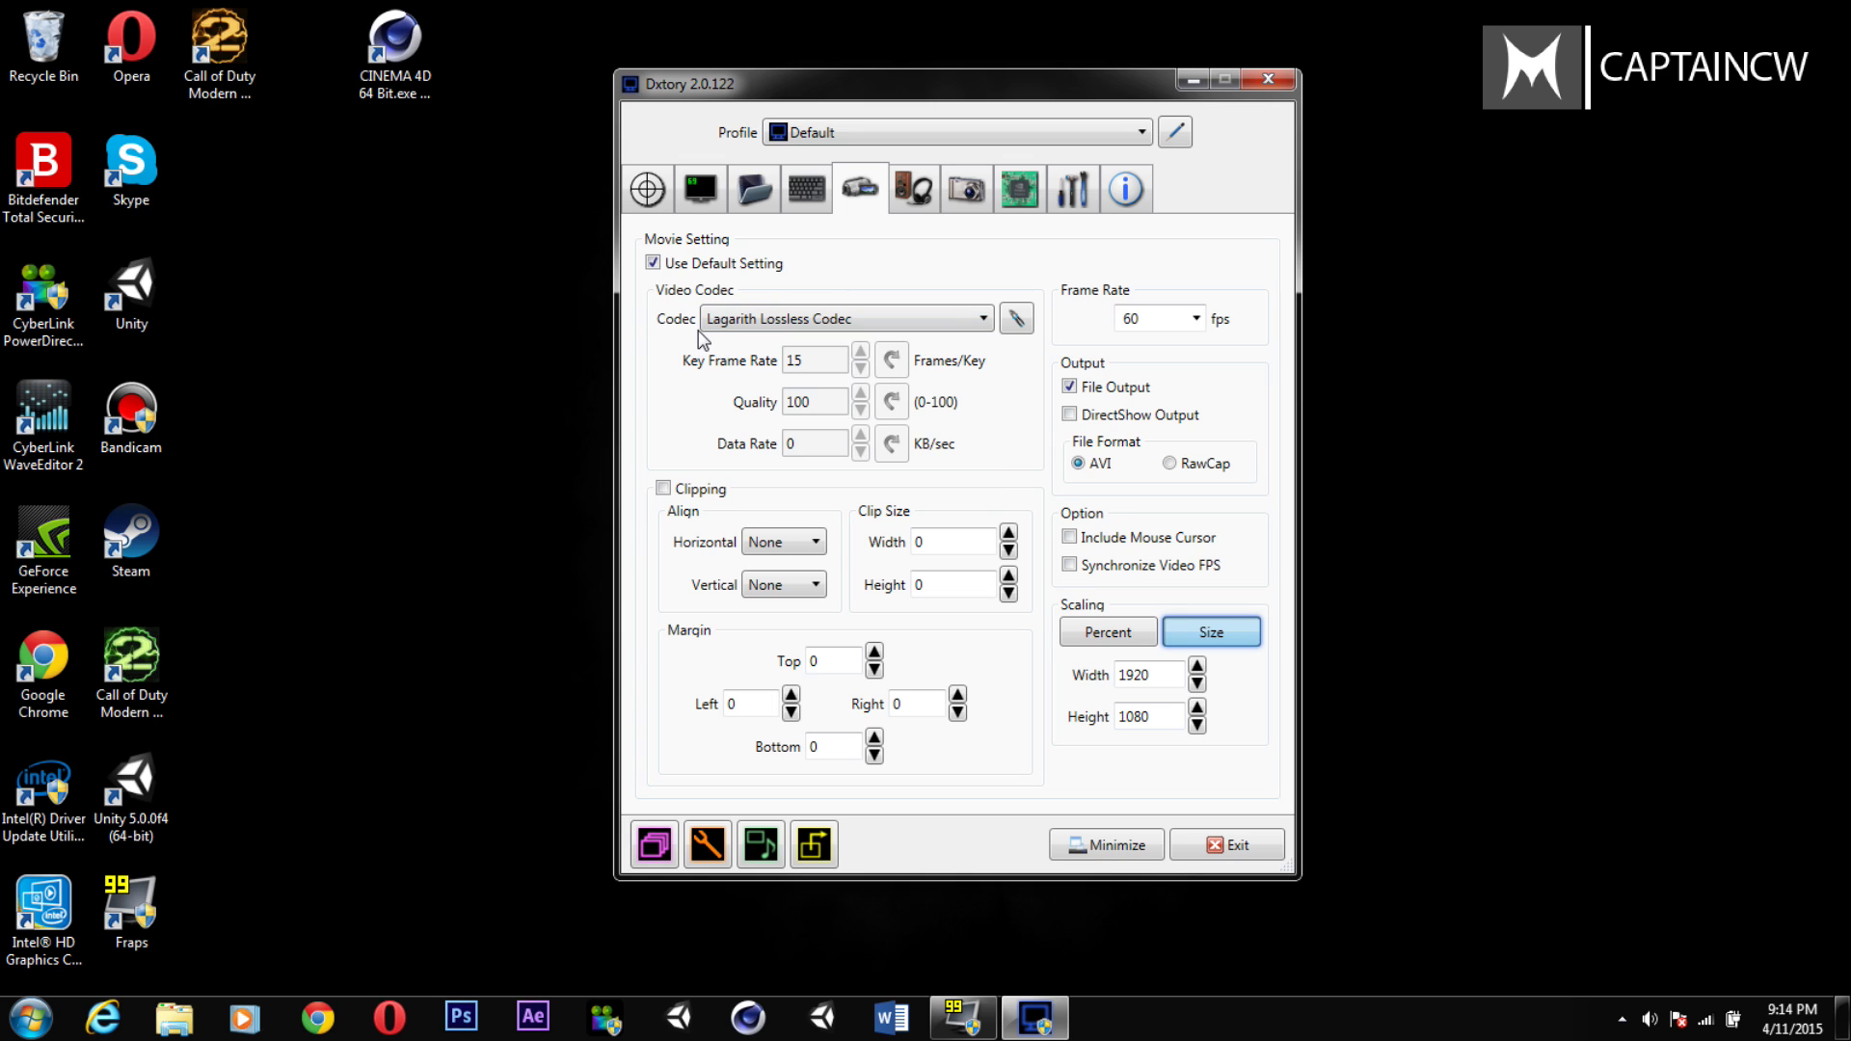
left_click(748, 321)
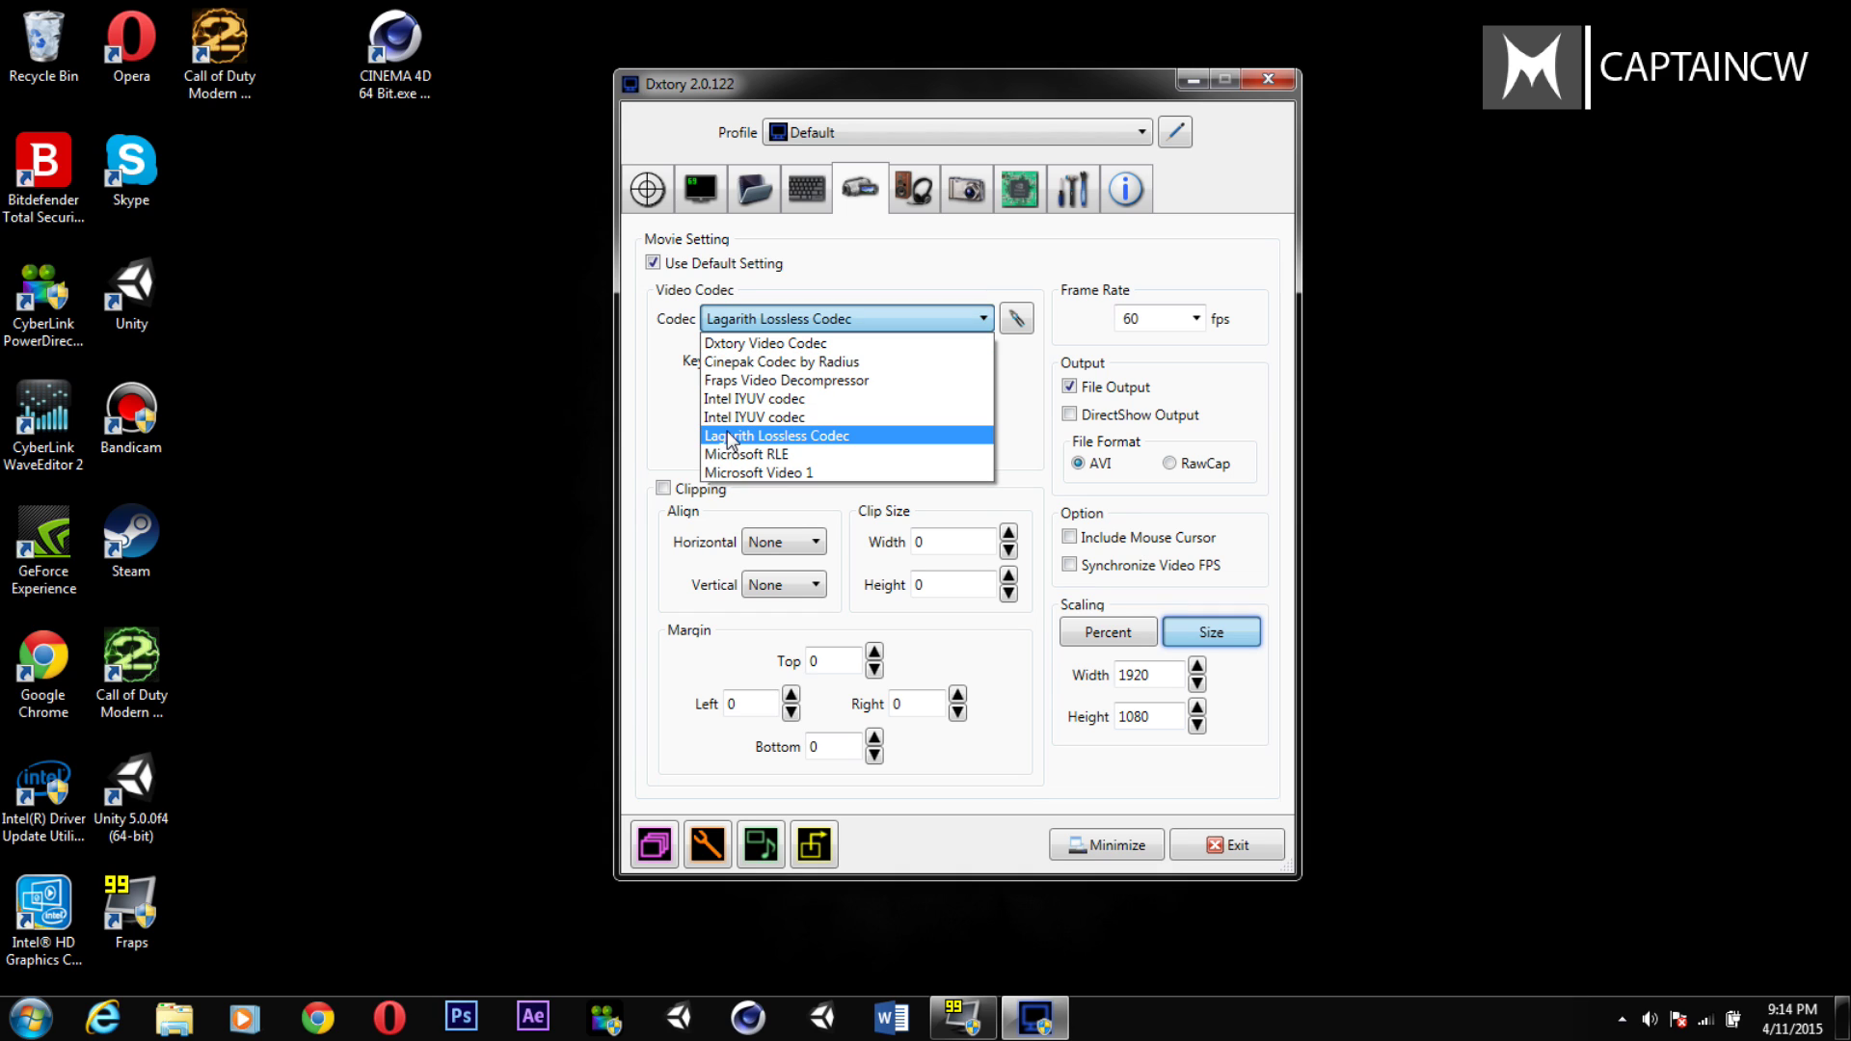
left_click(879, 443)
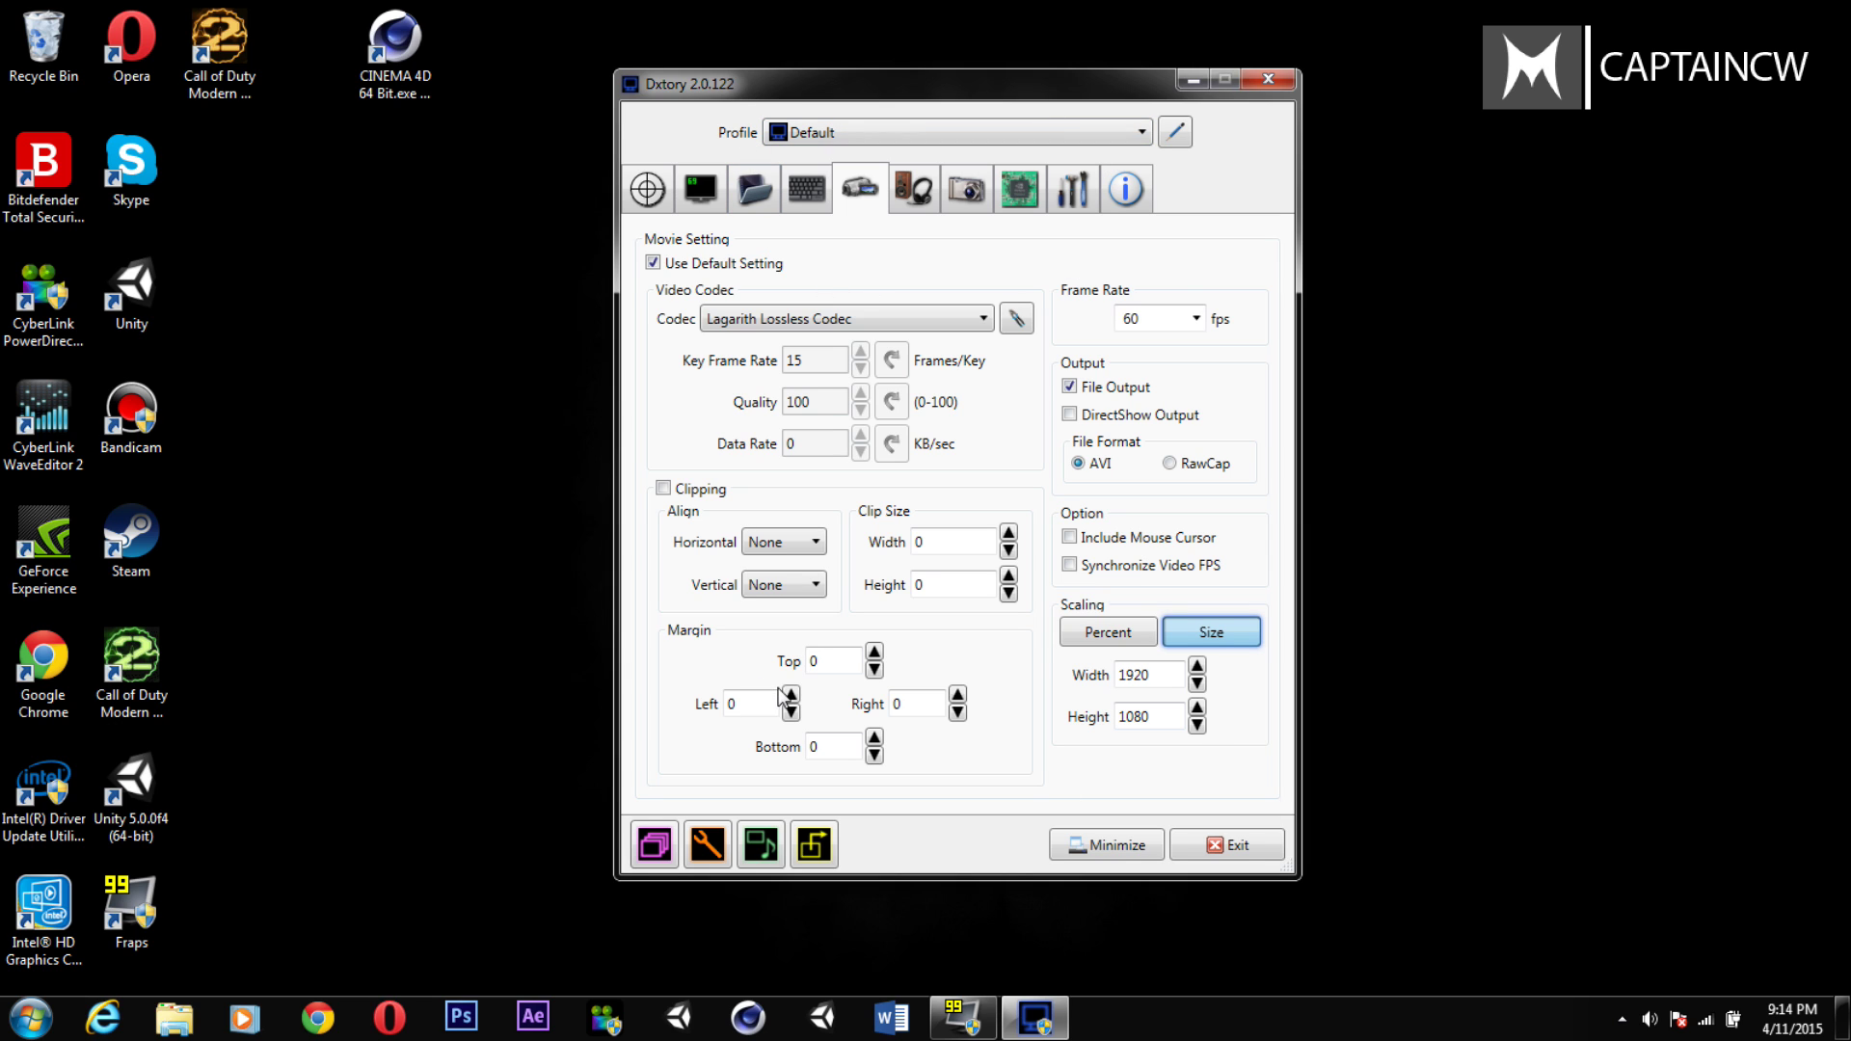
left_click_drag(900, 93, 1397, 59)
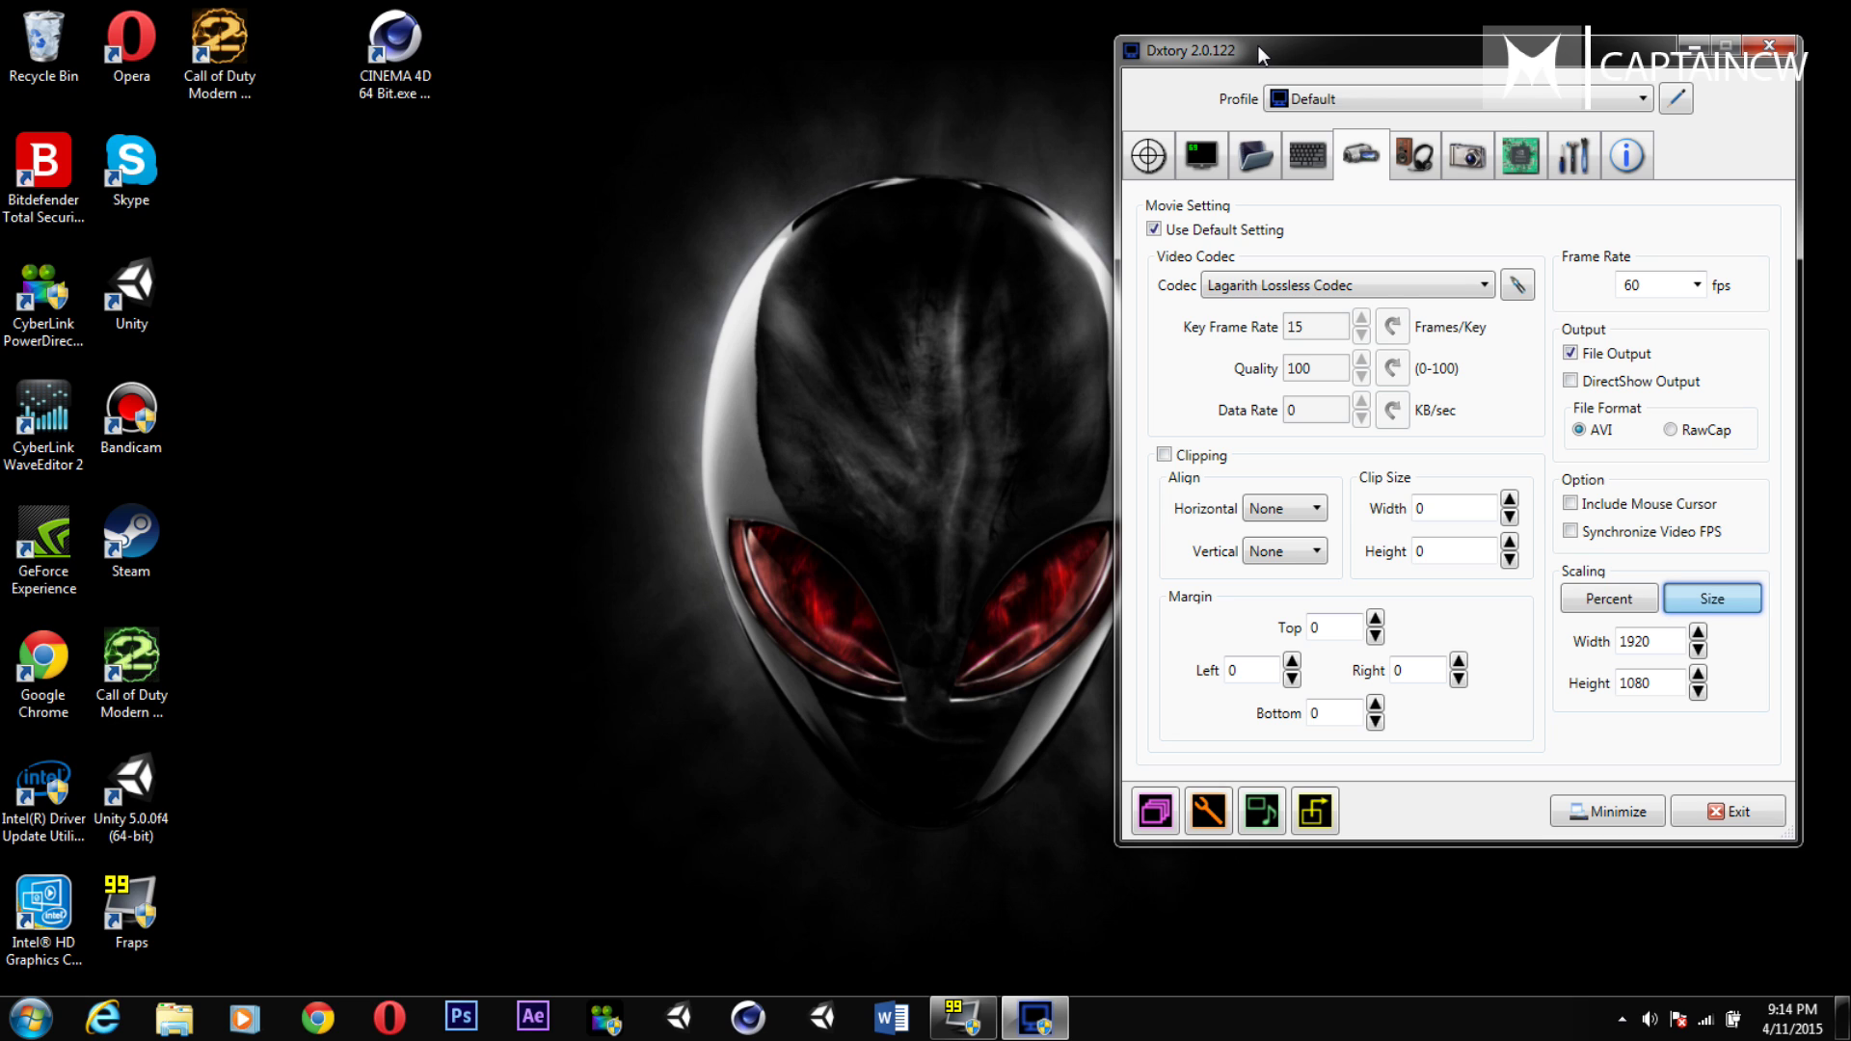
left_click_drag(1277, 52, 771, 82)
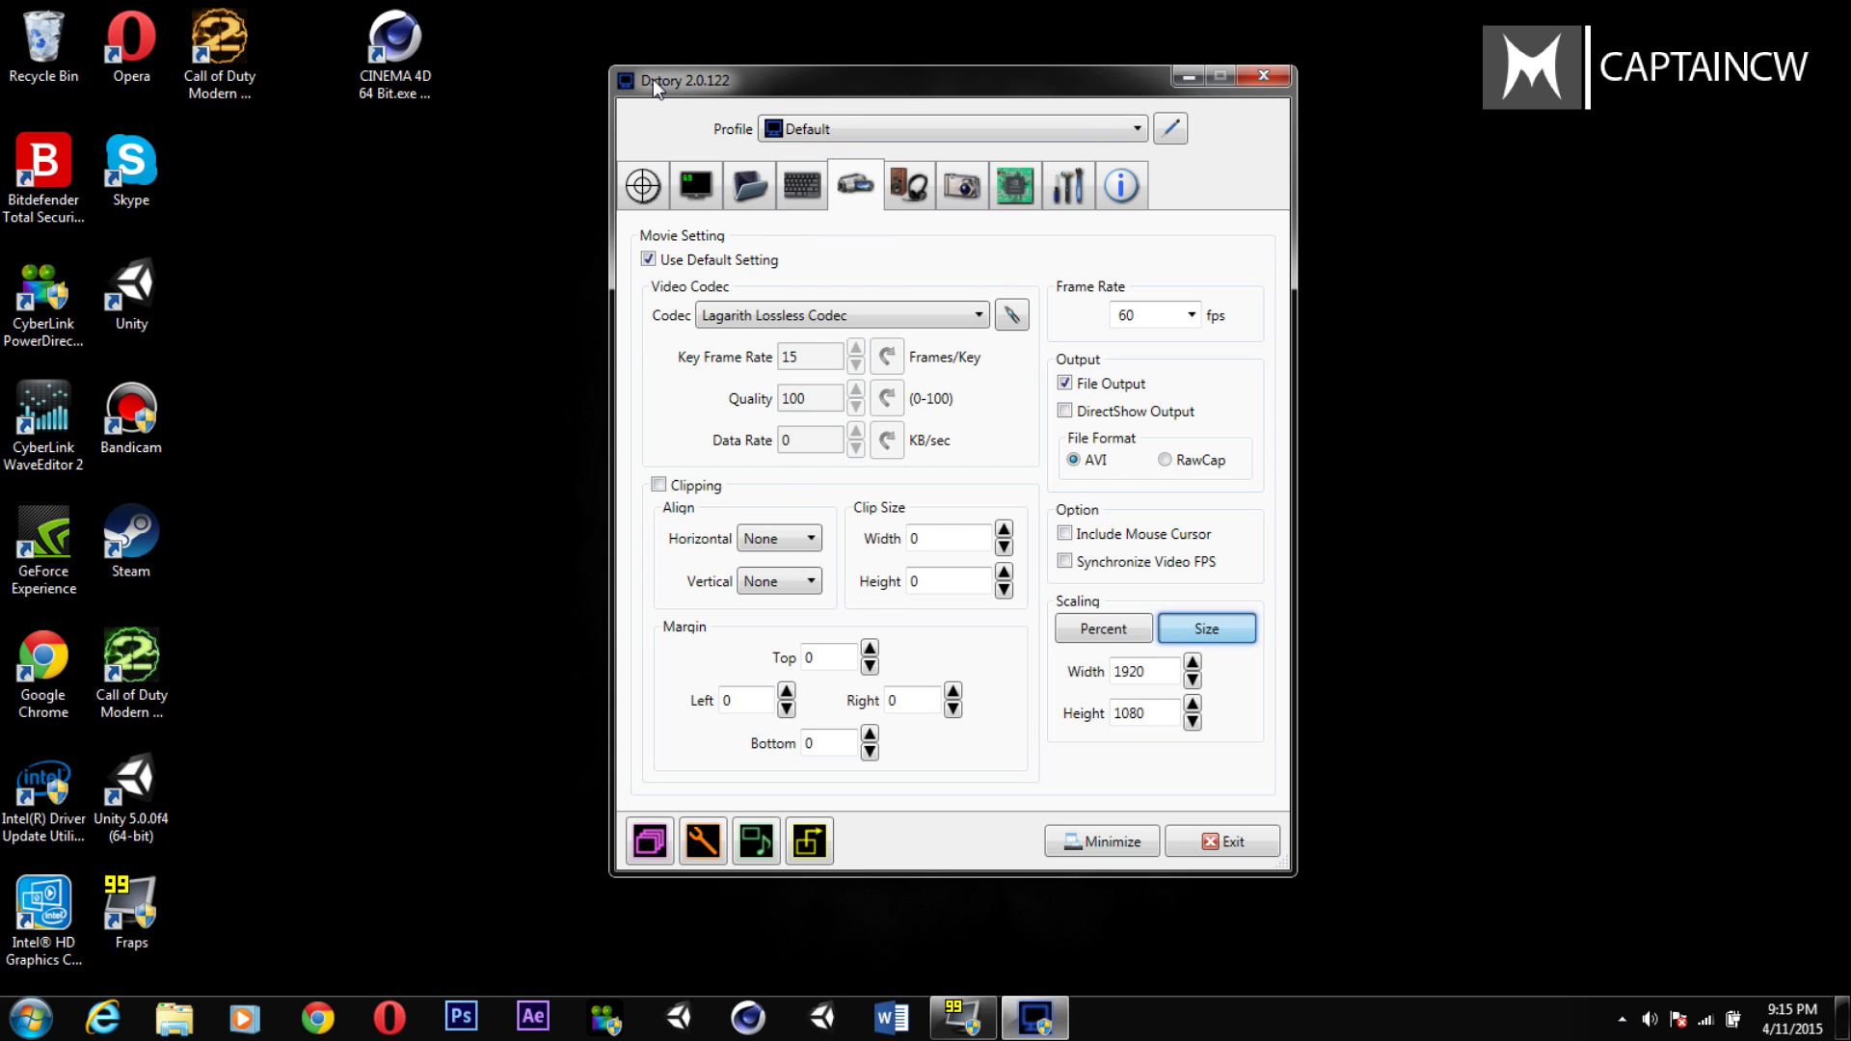
left_click_drag(797, 67, 1316, 33)
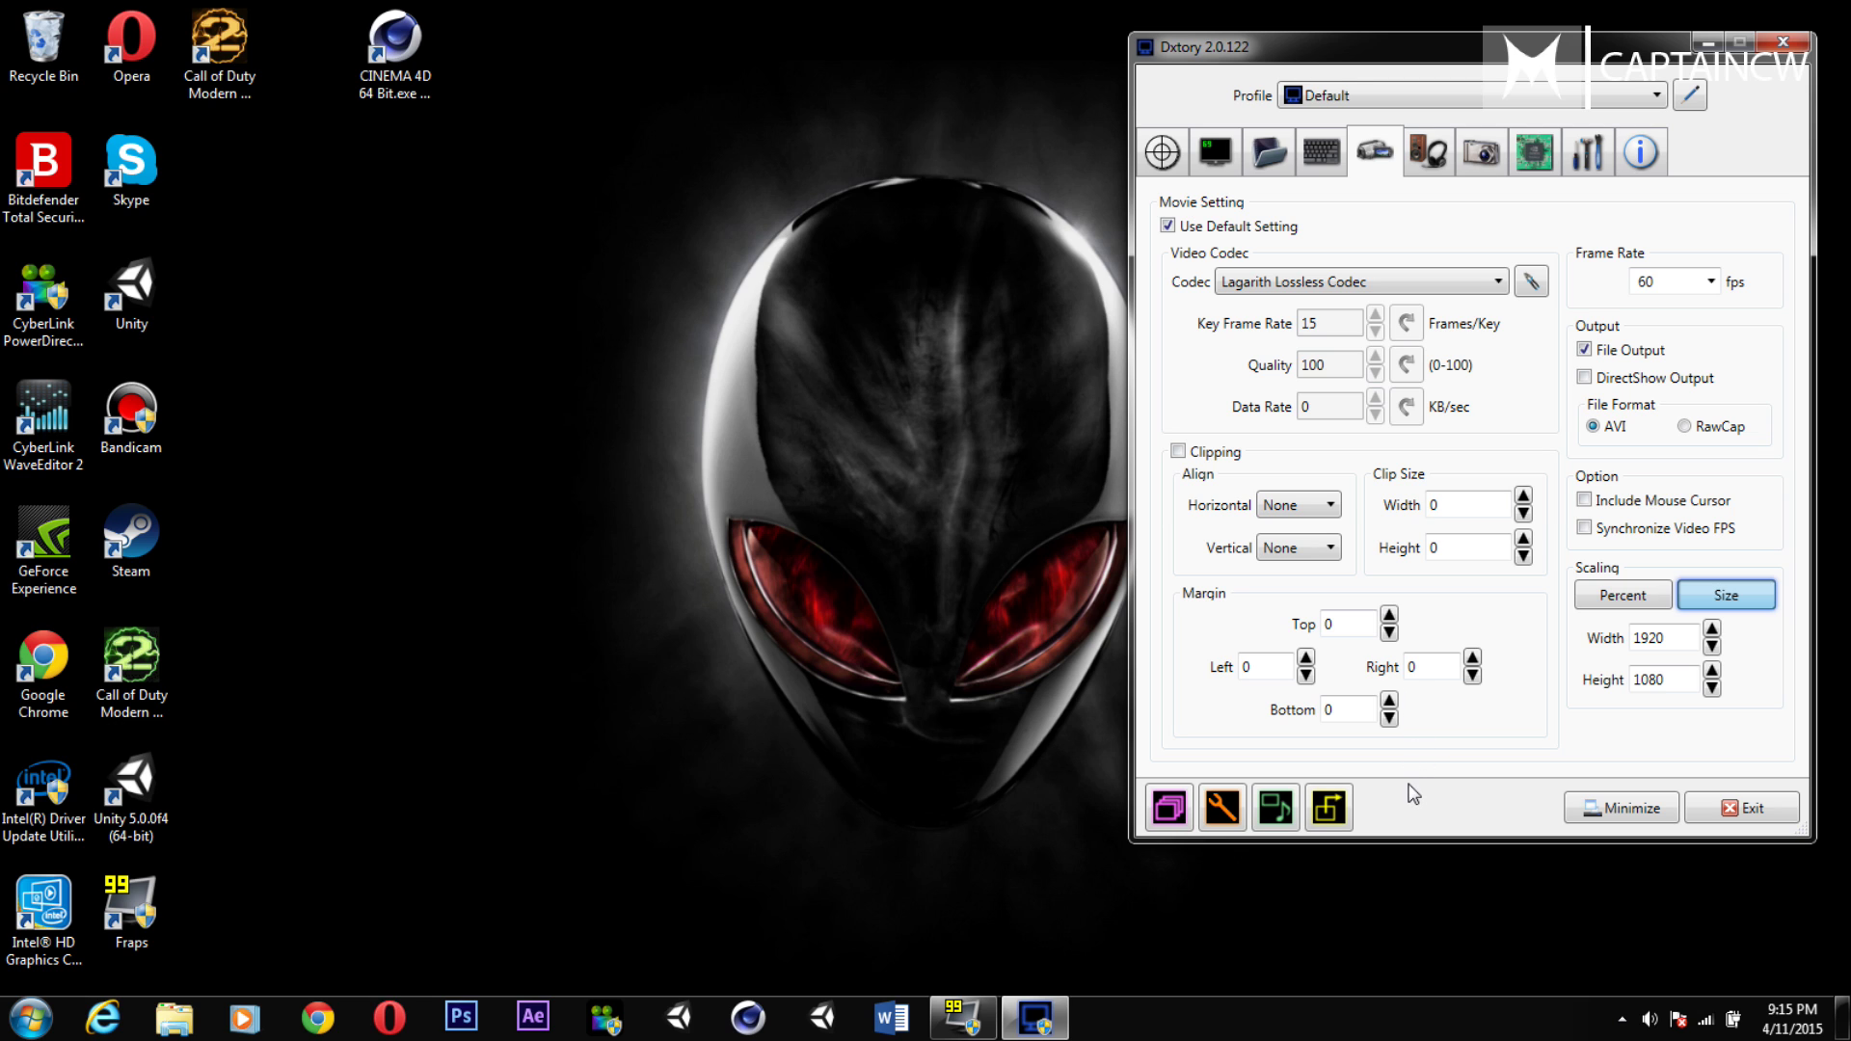
left_click(131, 911)
left_click(250, 906)
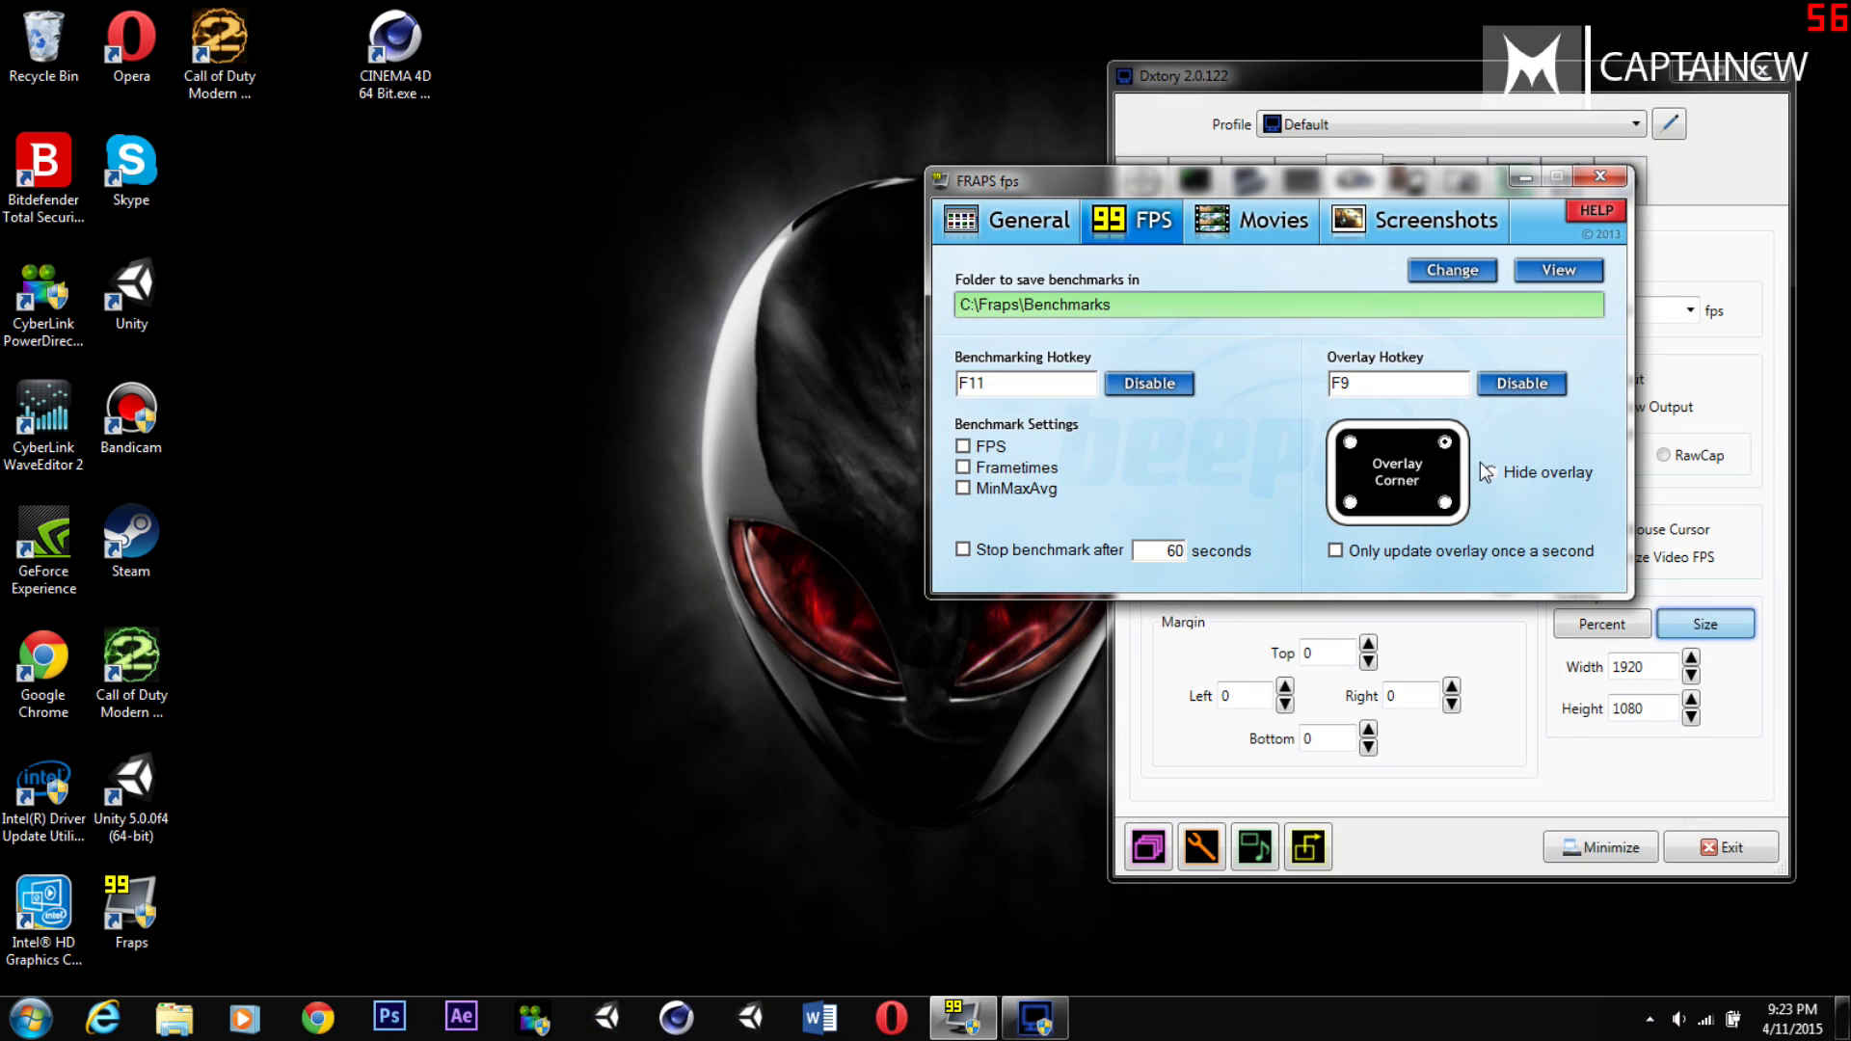
left_click(1492, 472)
left_click(1525, 175)
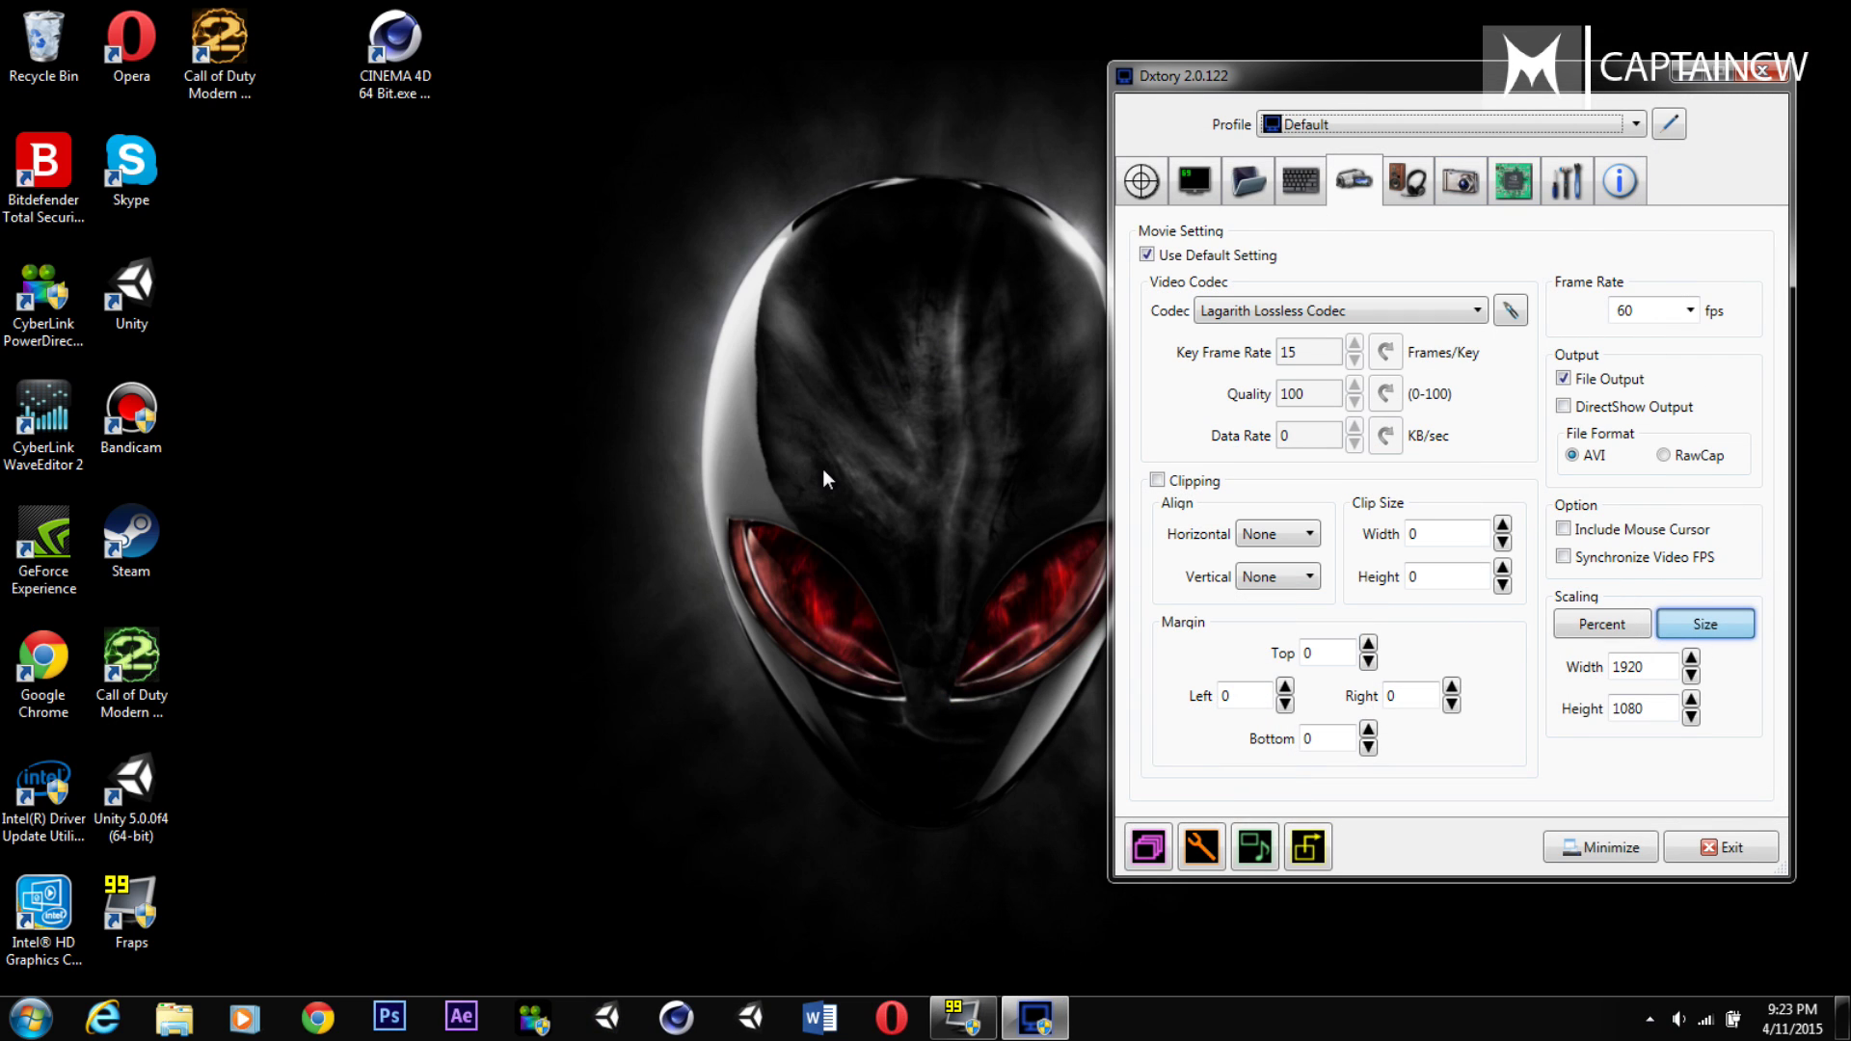
Step: Search 'saf' from Start and run Safari with the high-performance NVIDIA processor
key("super")
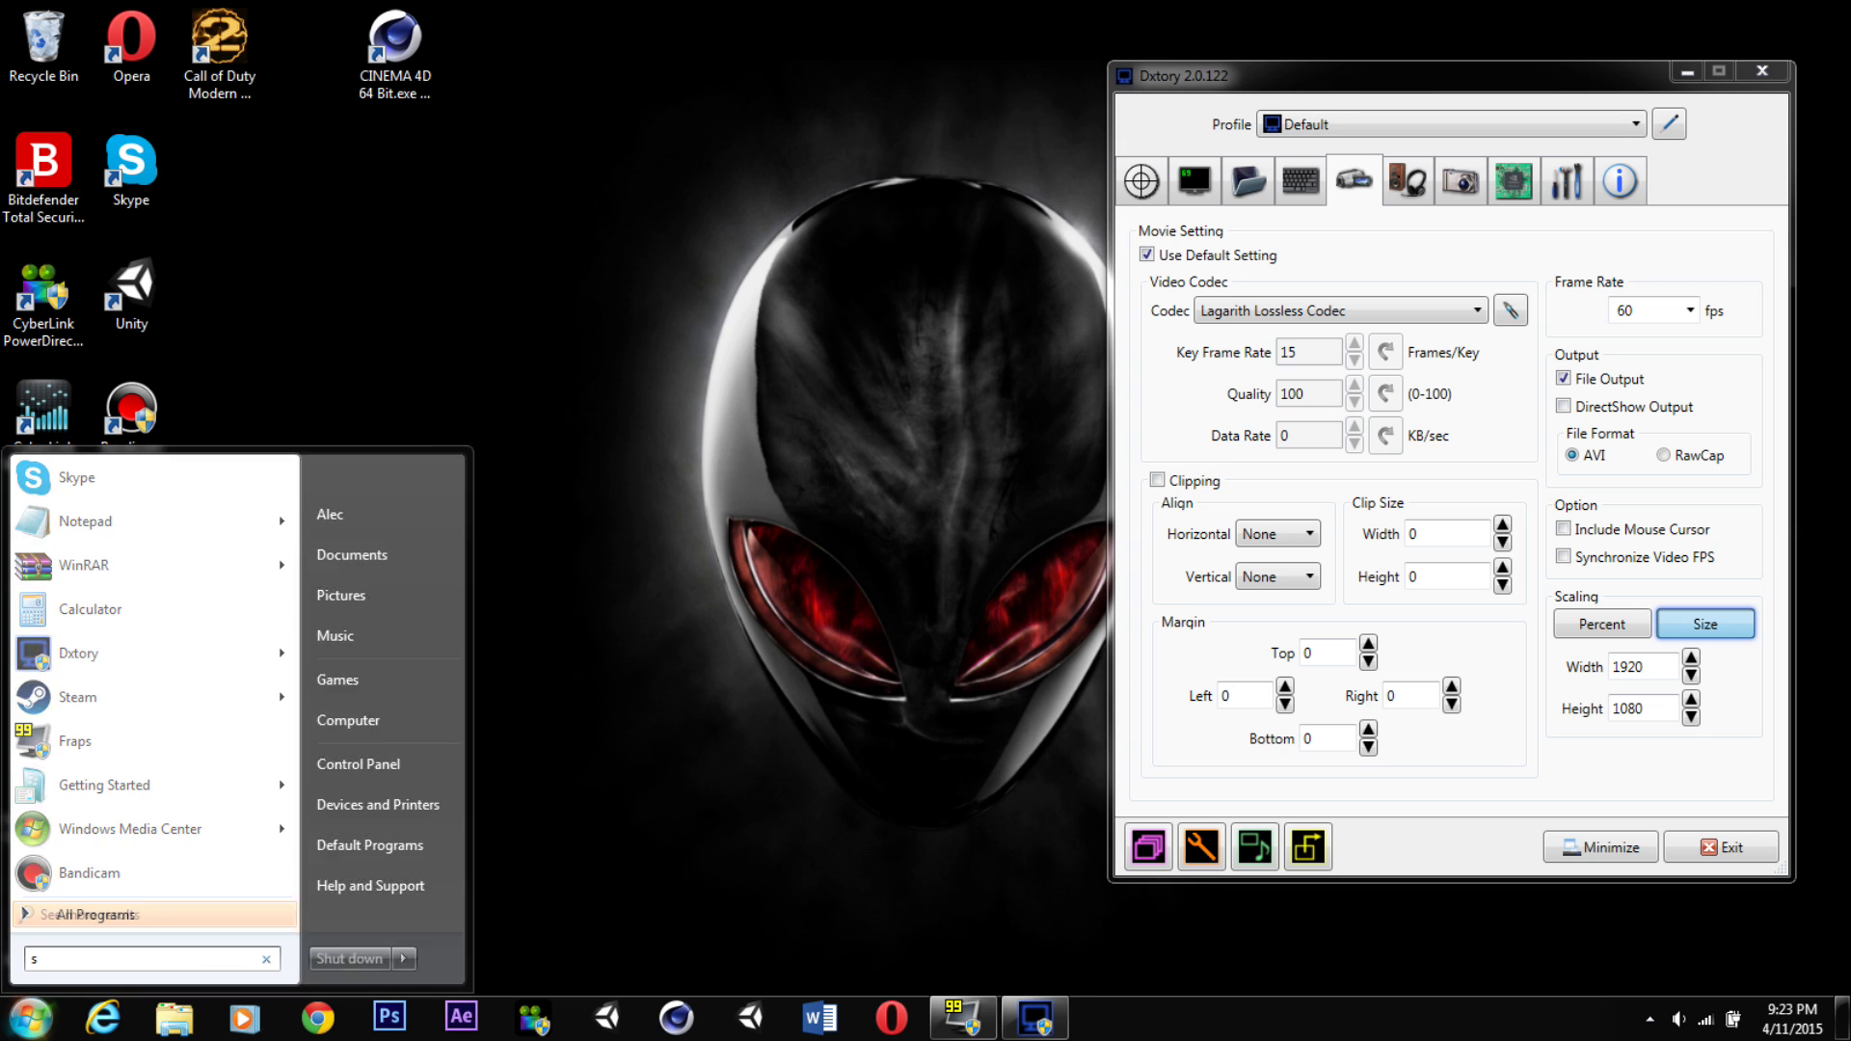
type("saf")
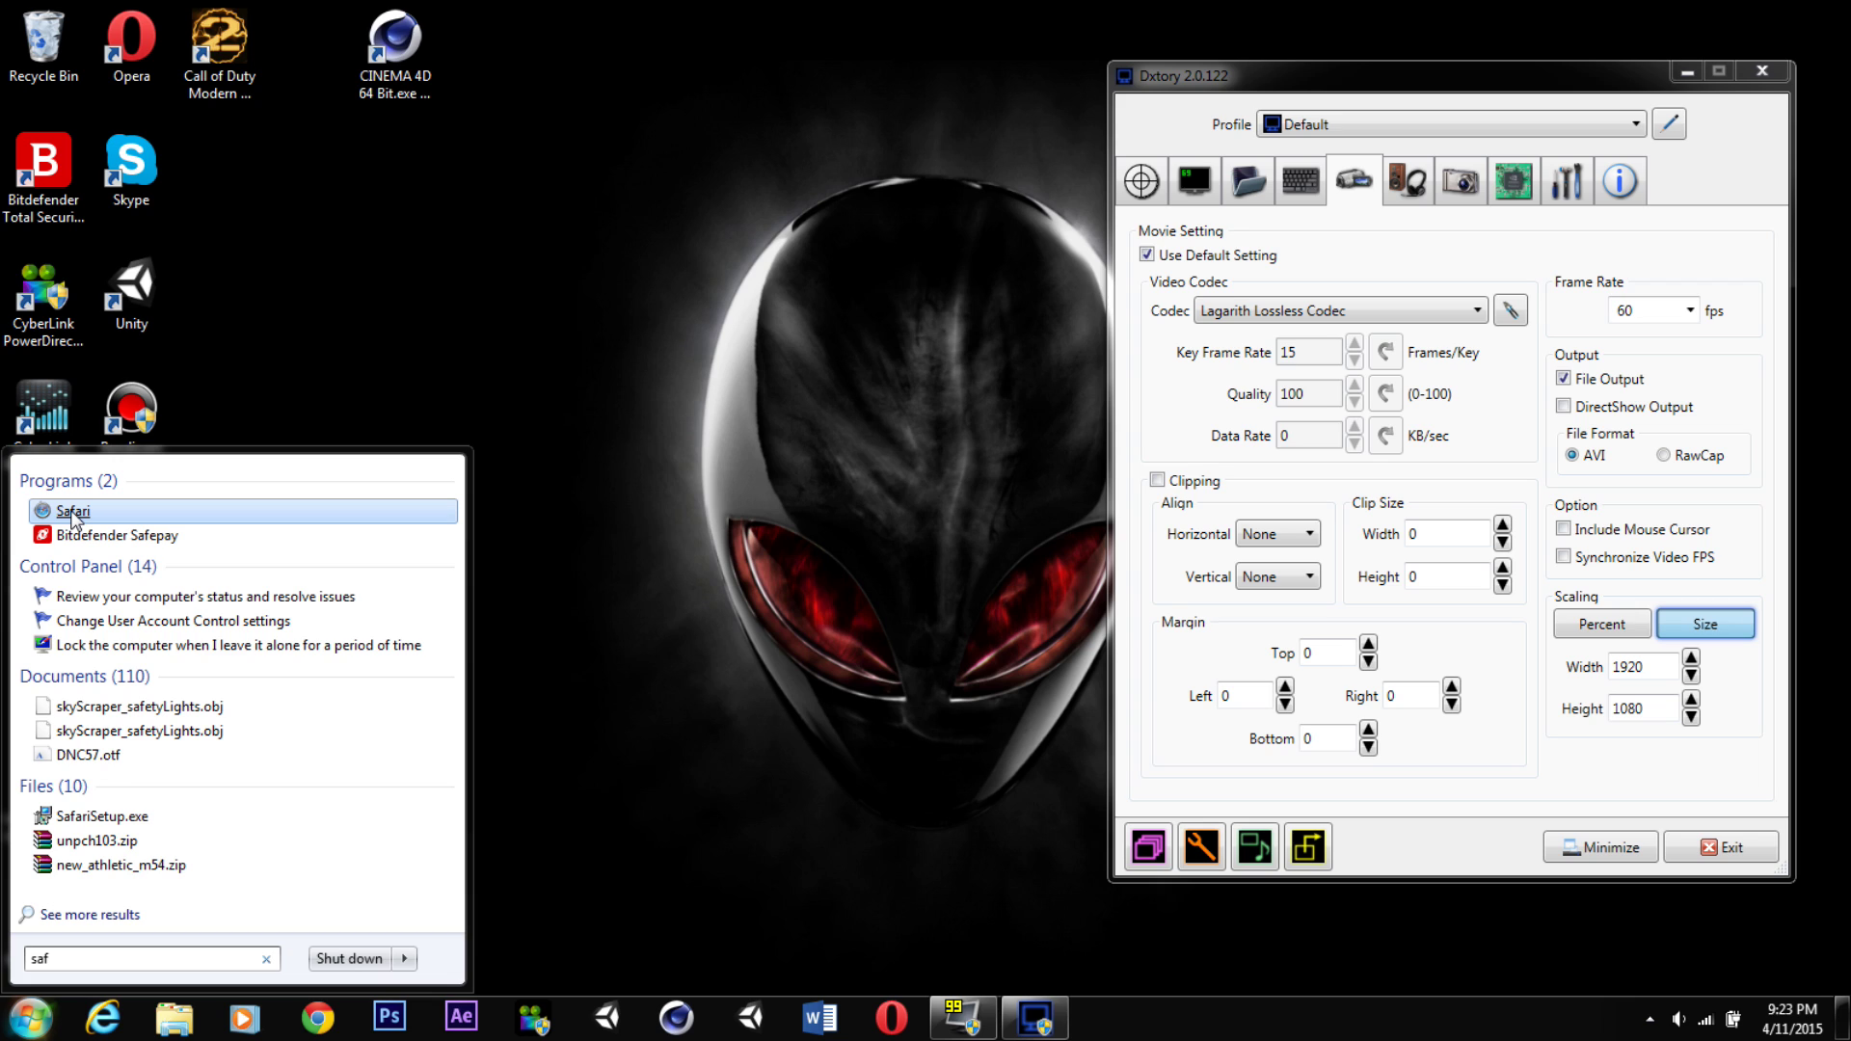
right_click(73, 514)
mouse_move(249, 584)
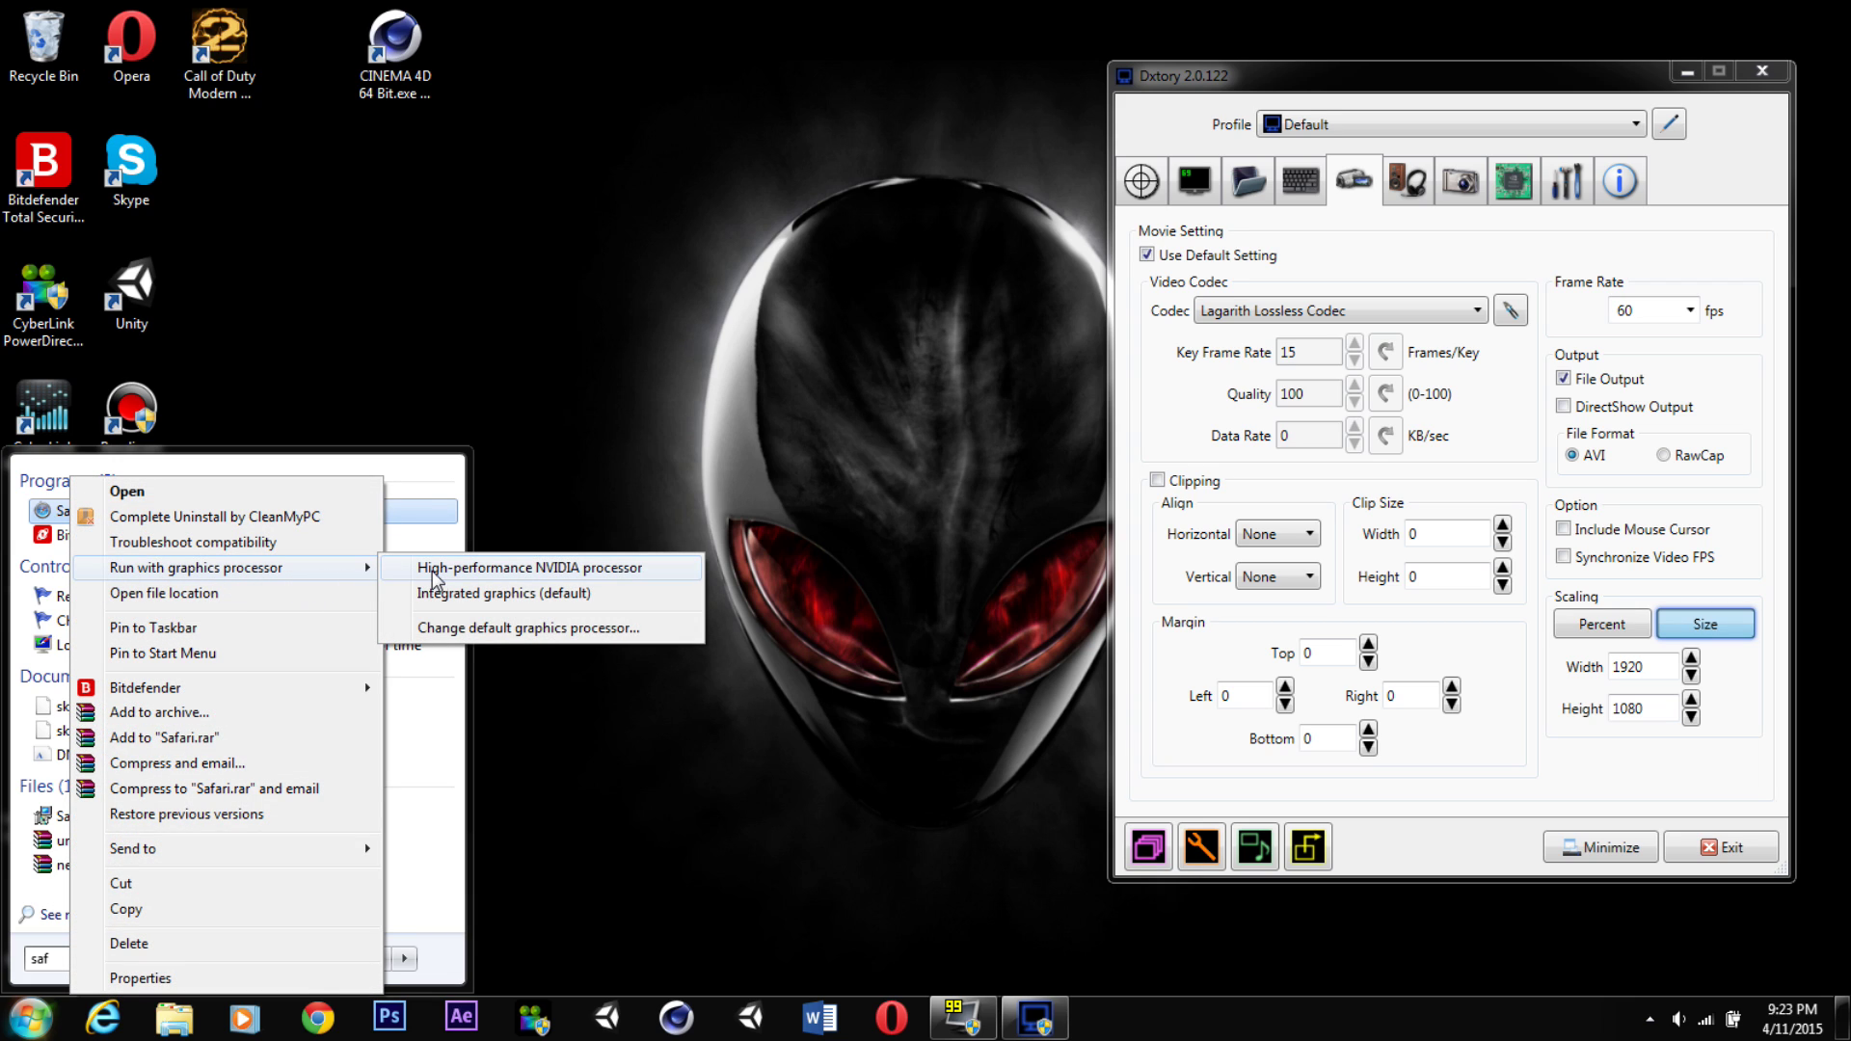
left_click(570, 569)
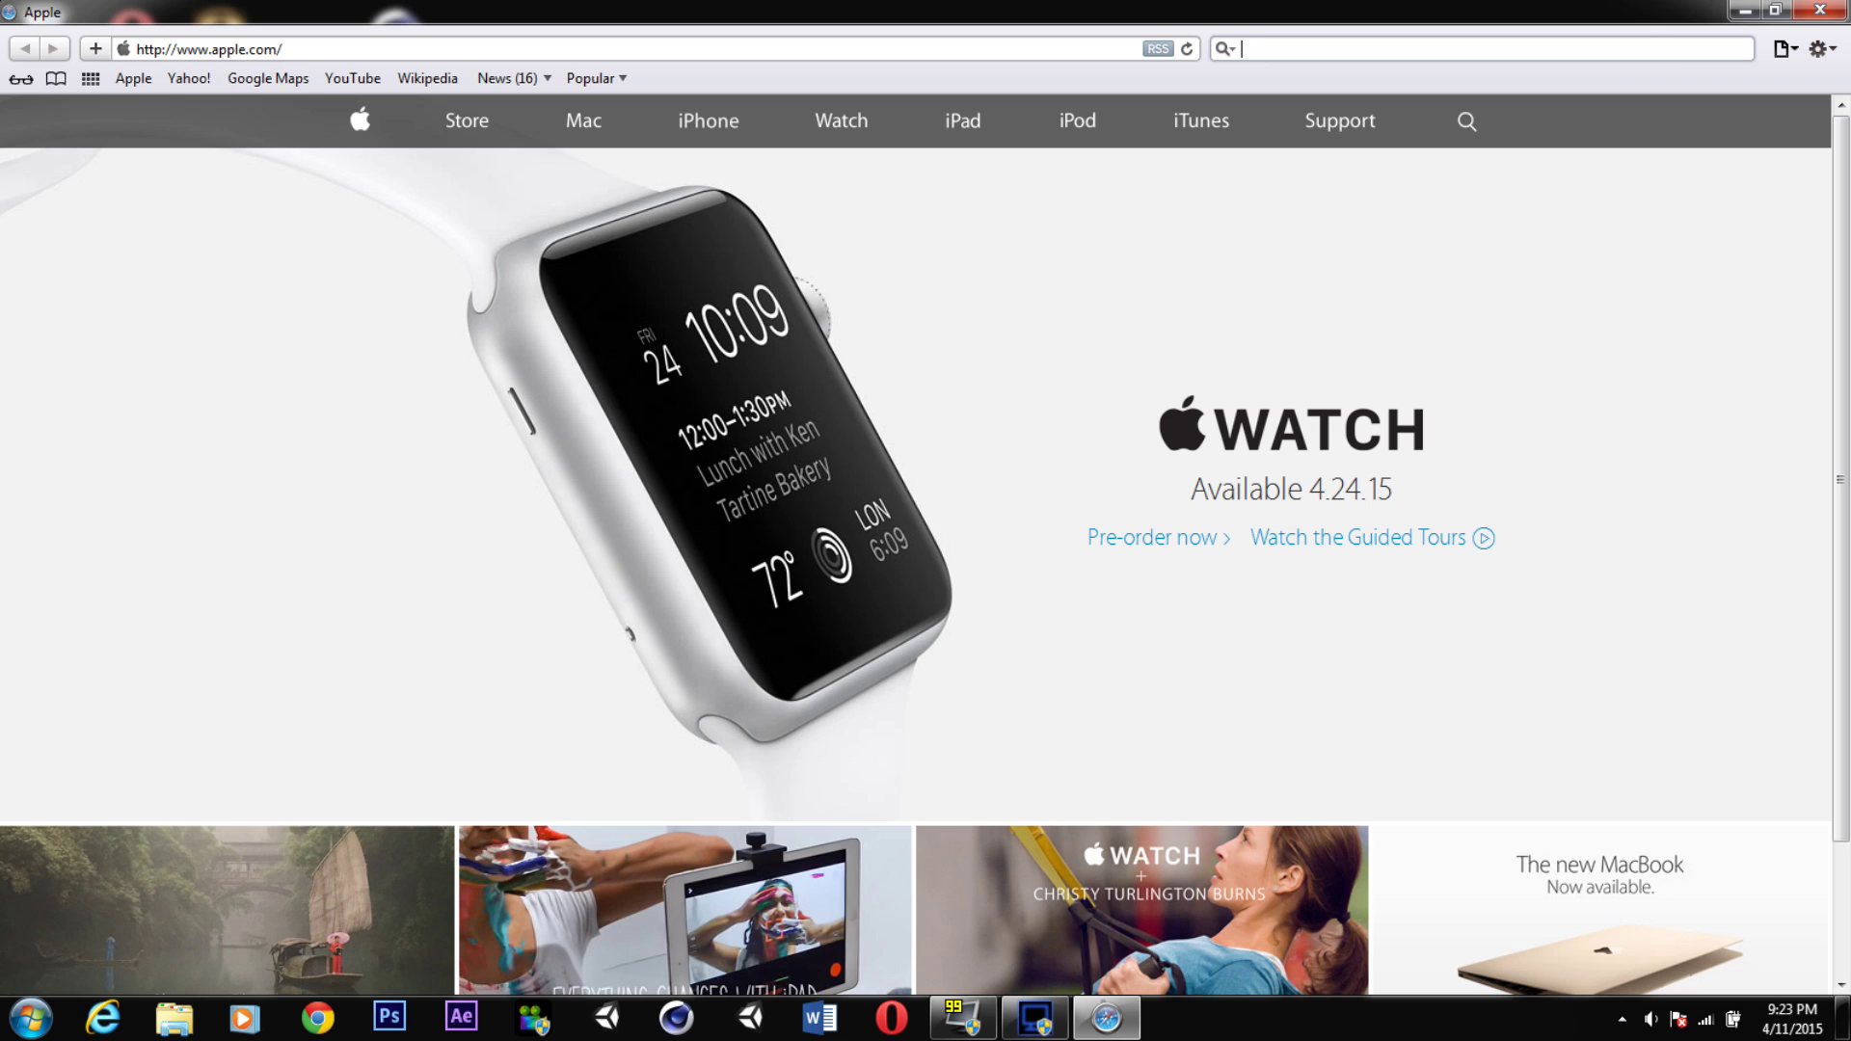
Step: Search the web for 'contact wars' from Safari's search field
type("con")
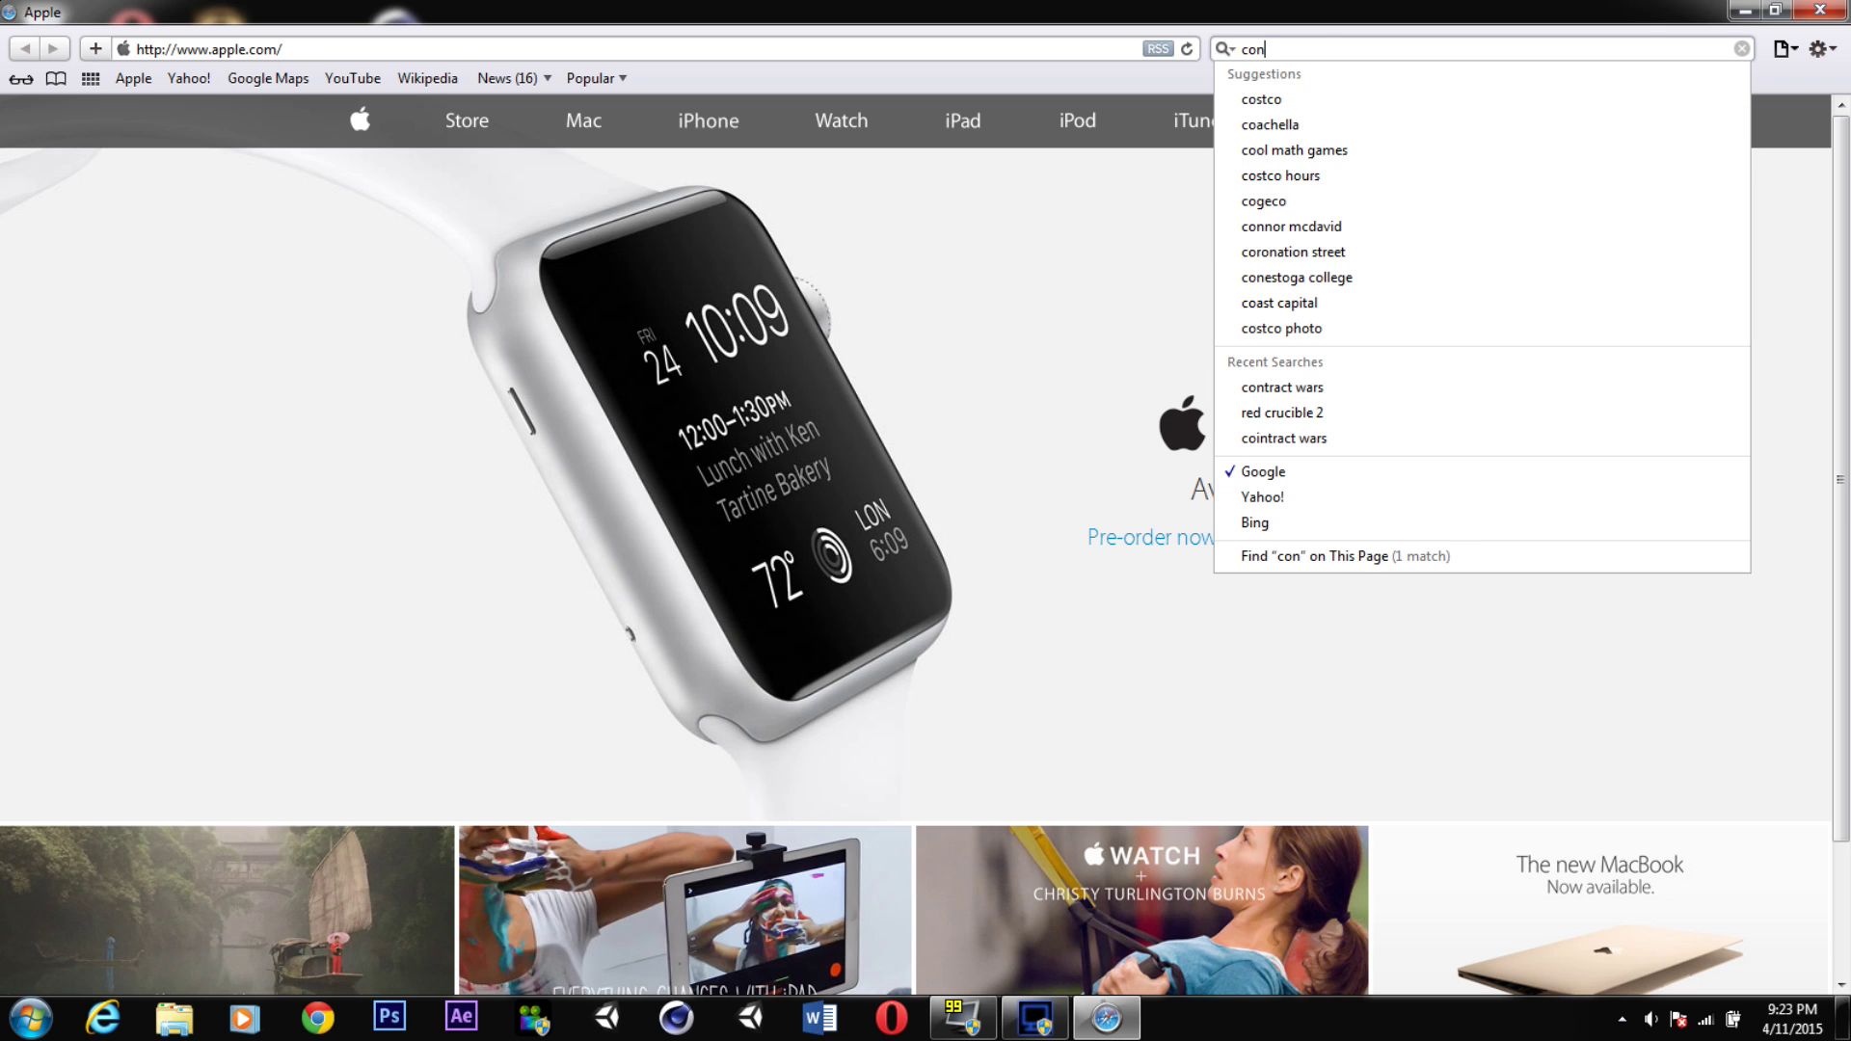
type("tact wa")
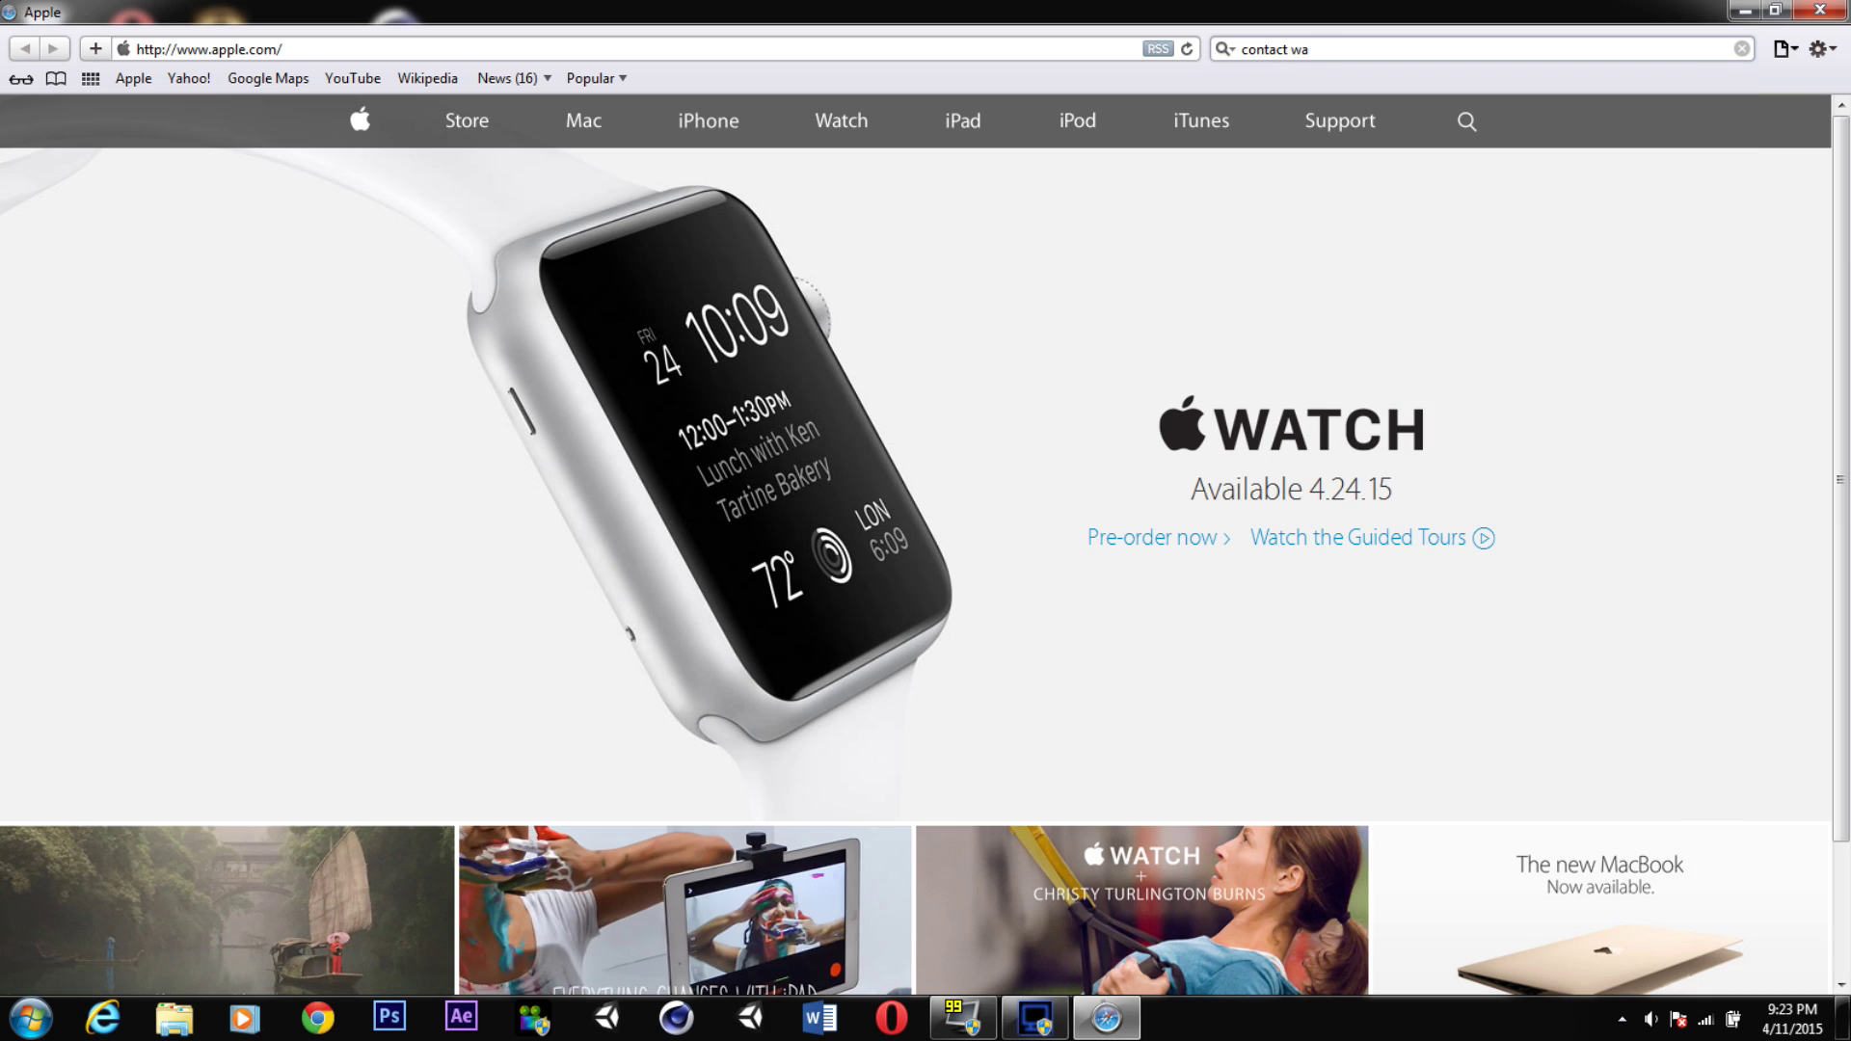
type(" wa")
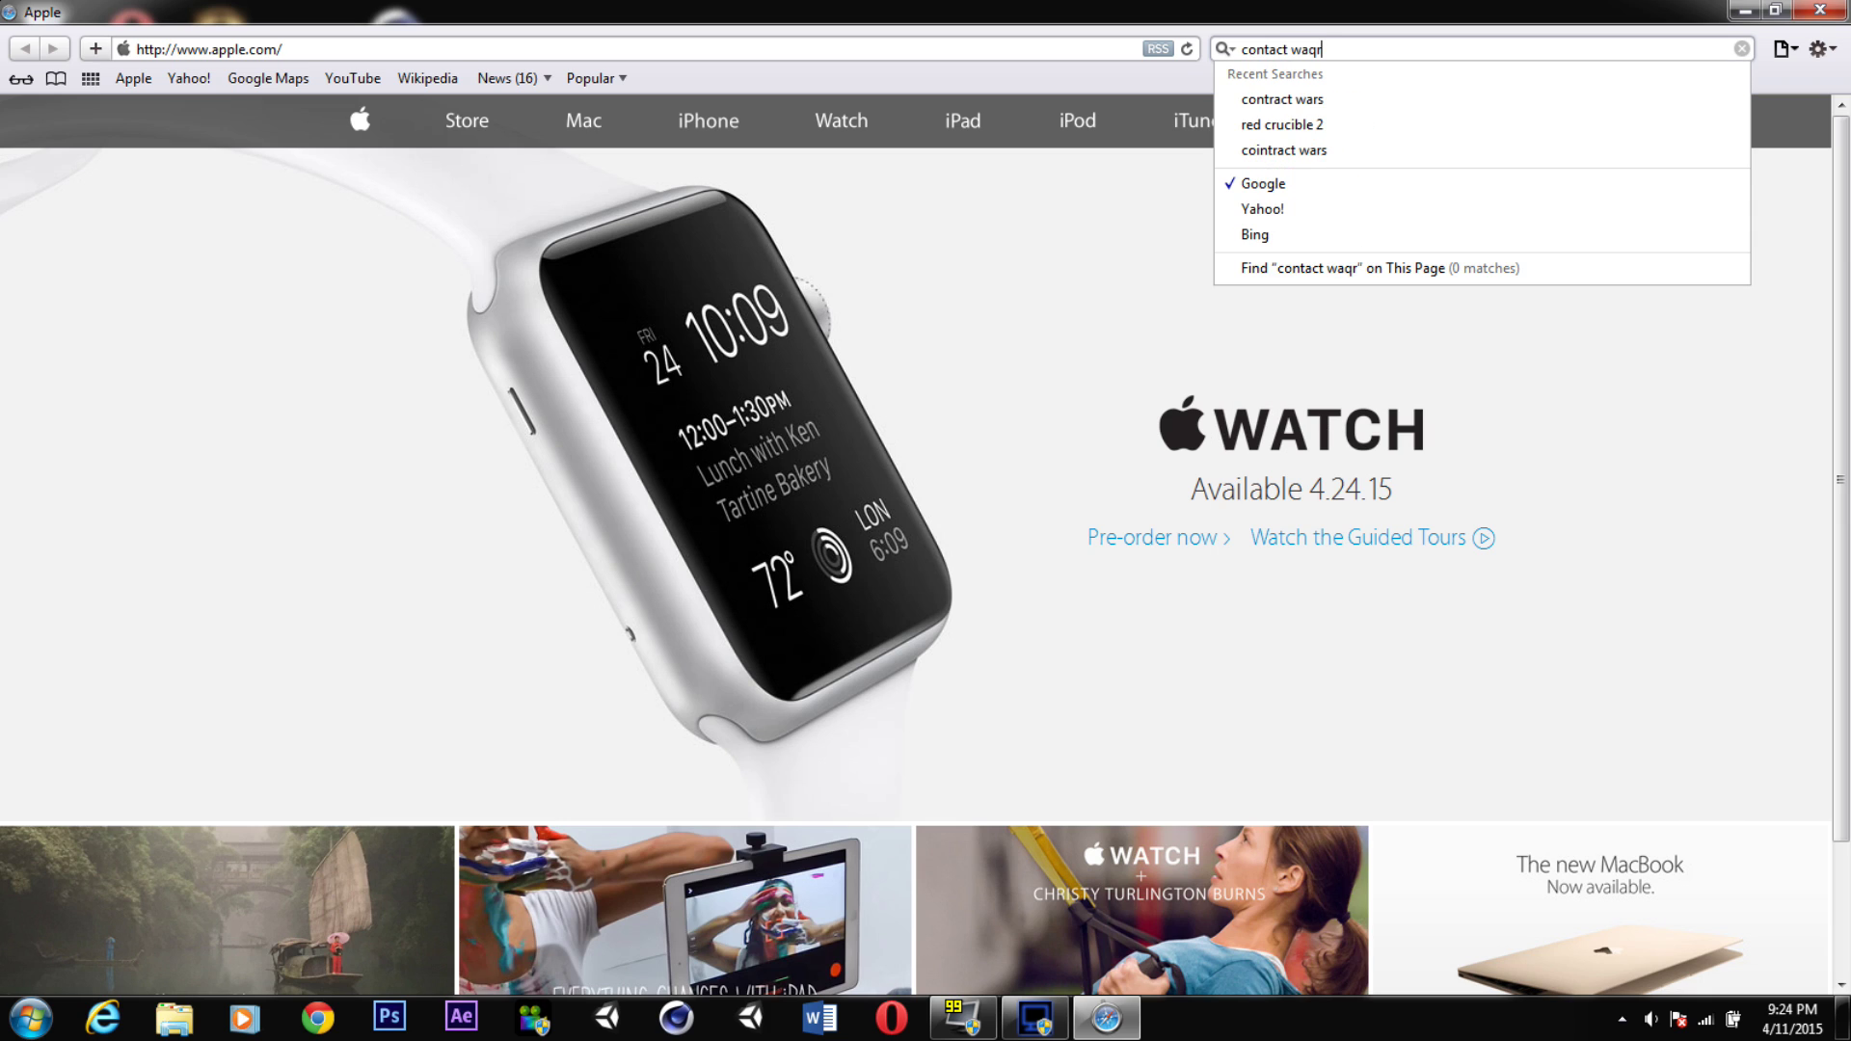
type("wars")
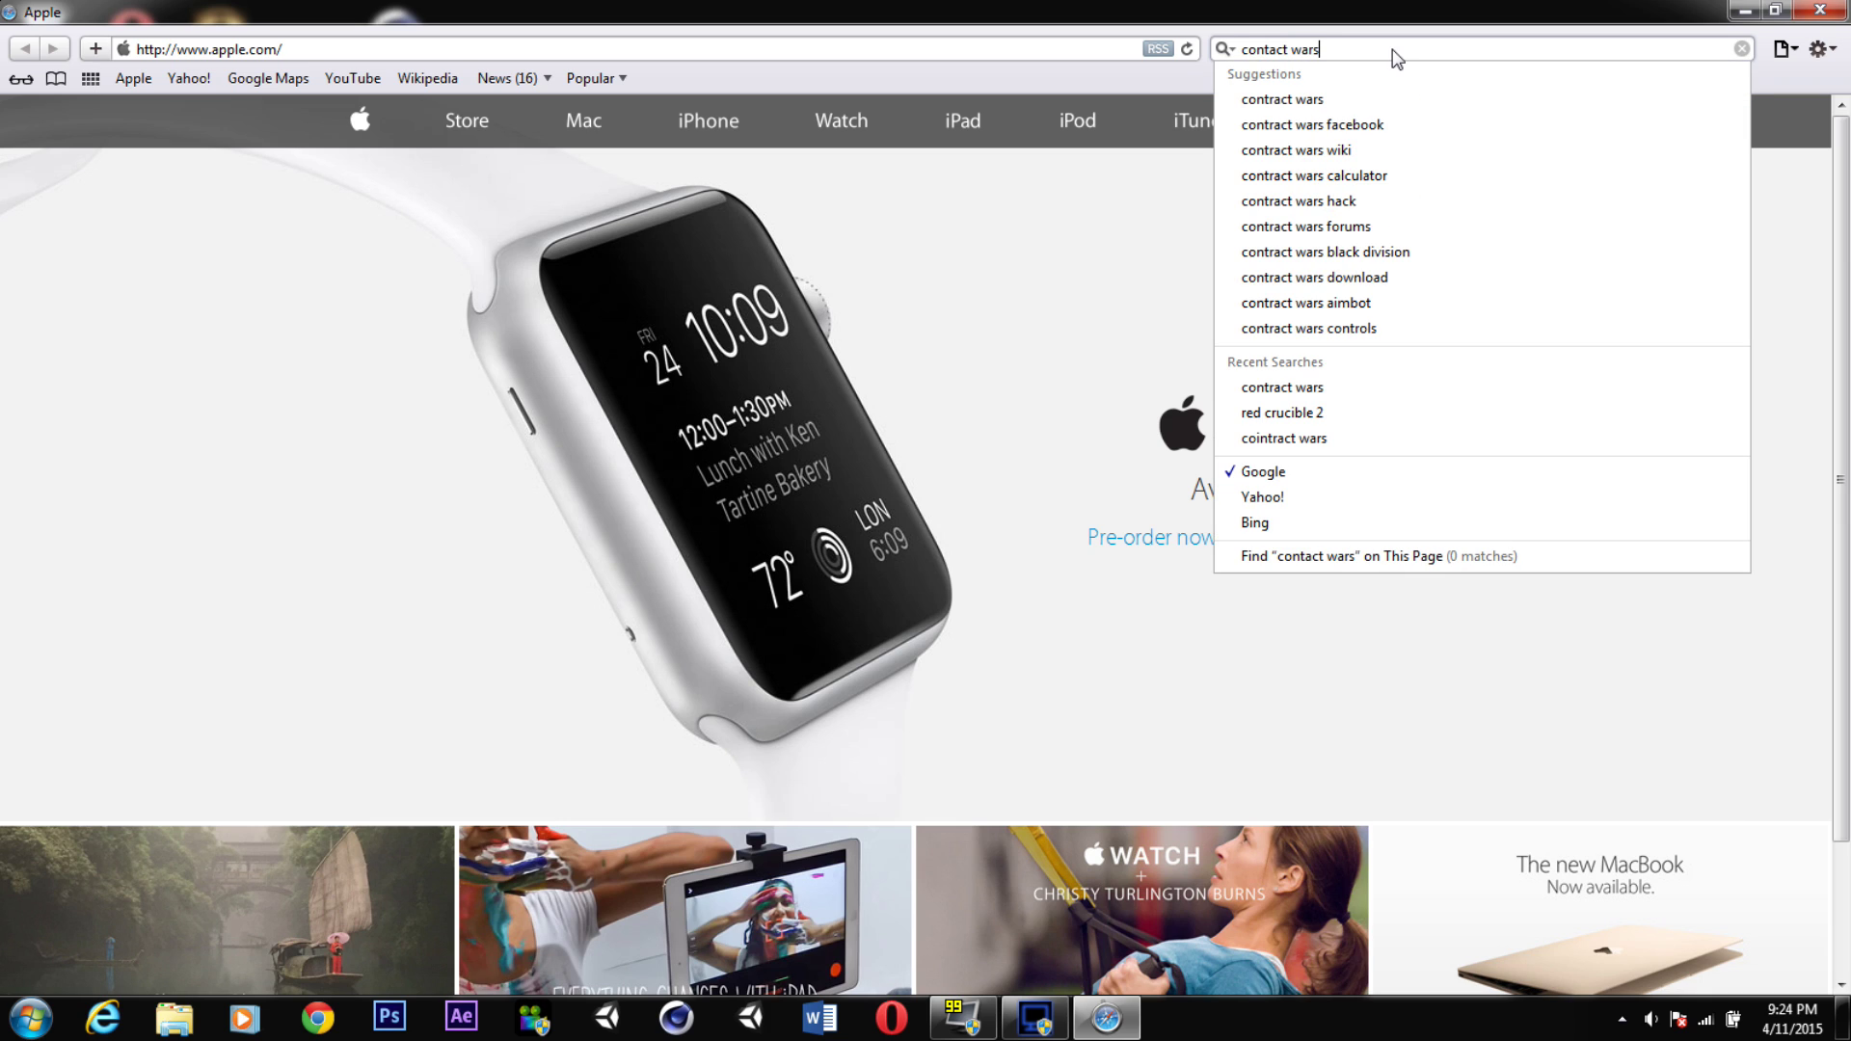
key("Return")
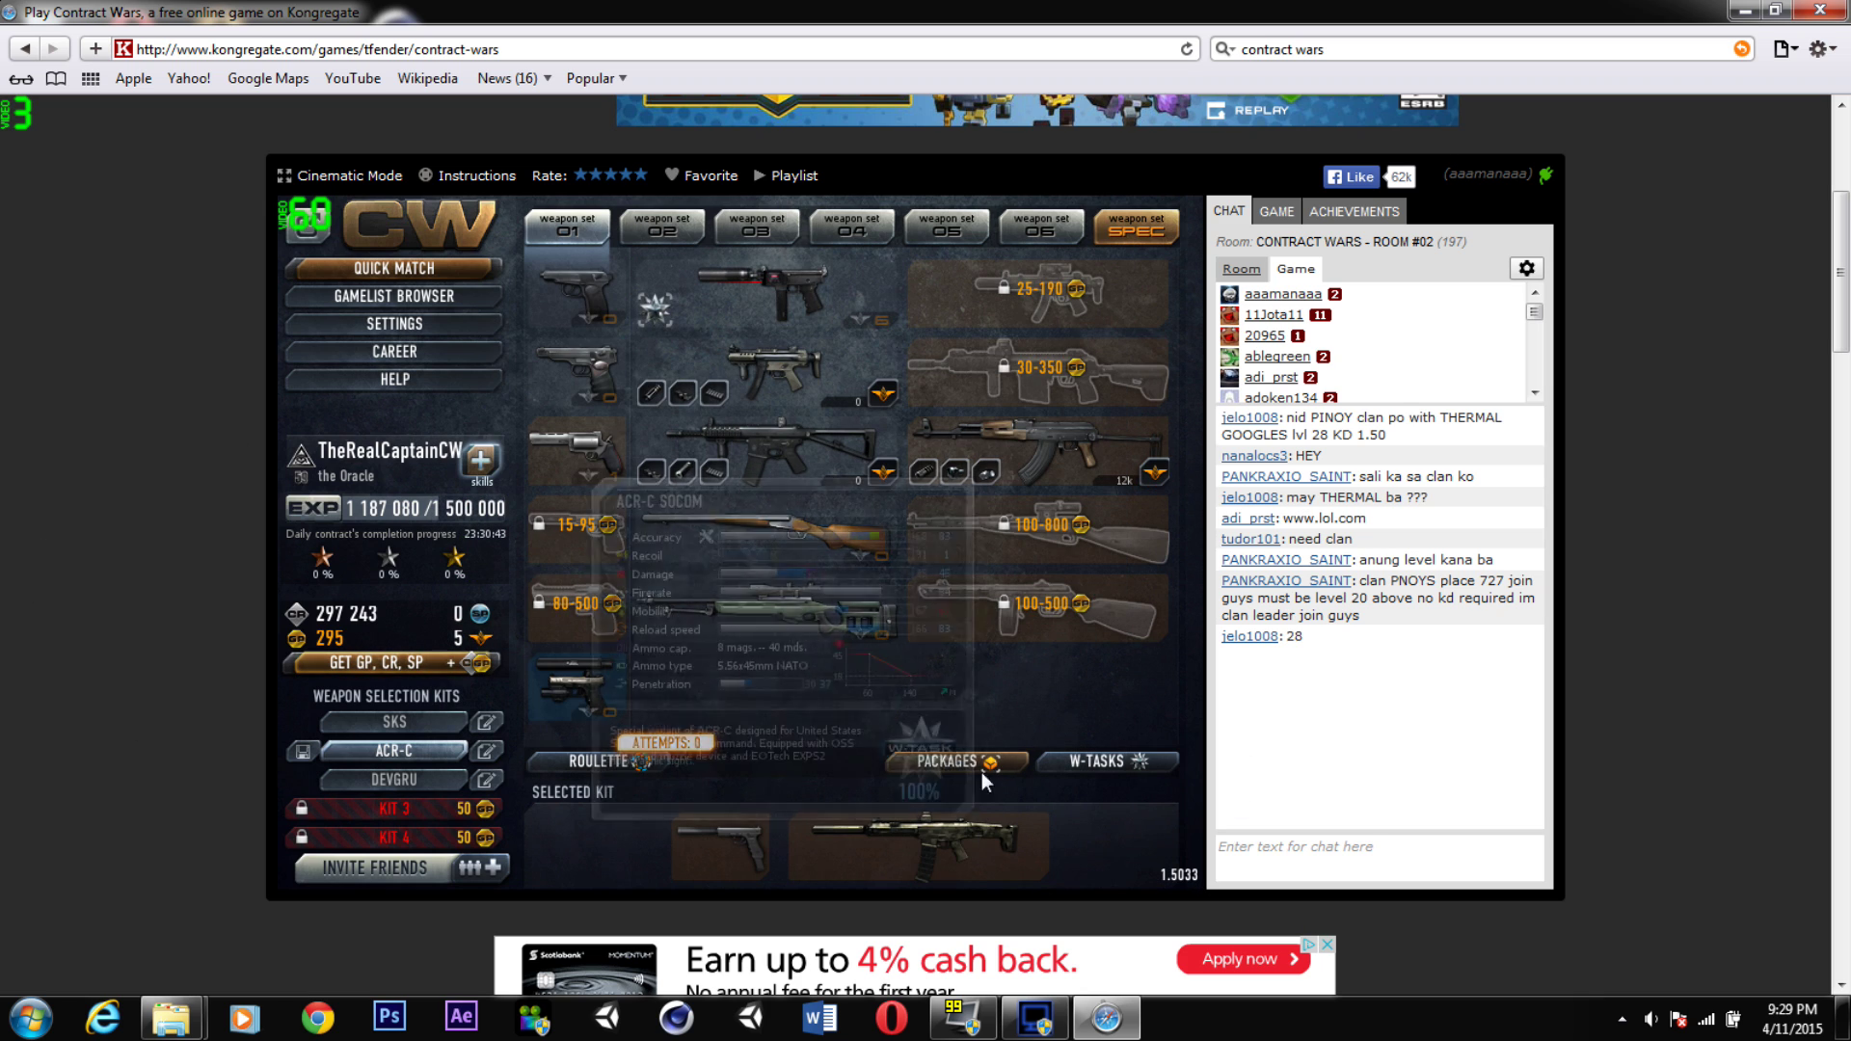
left_click(1038, 1016)
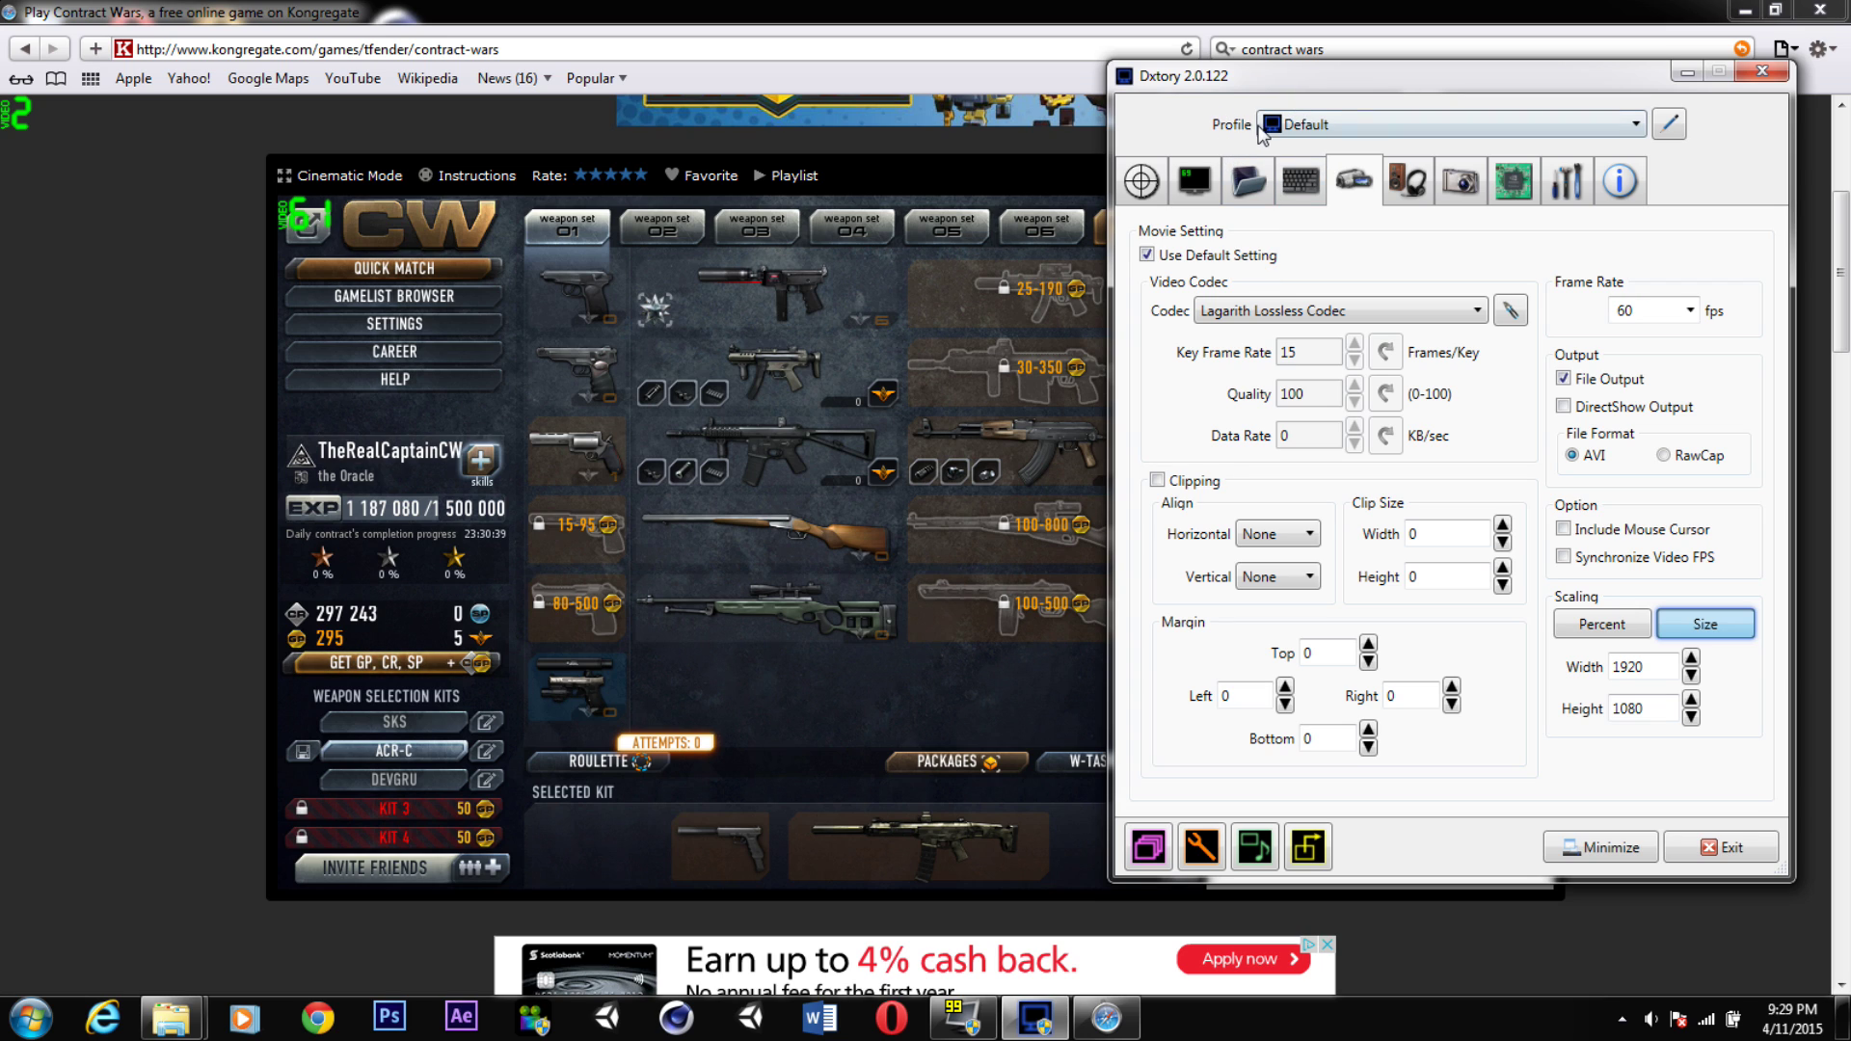
left_click(1342, 123)
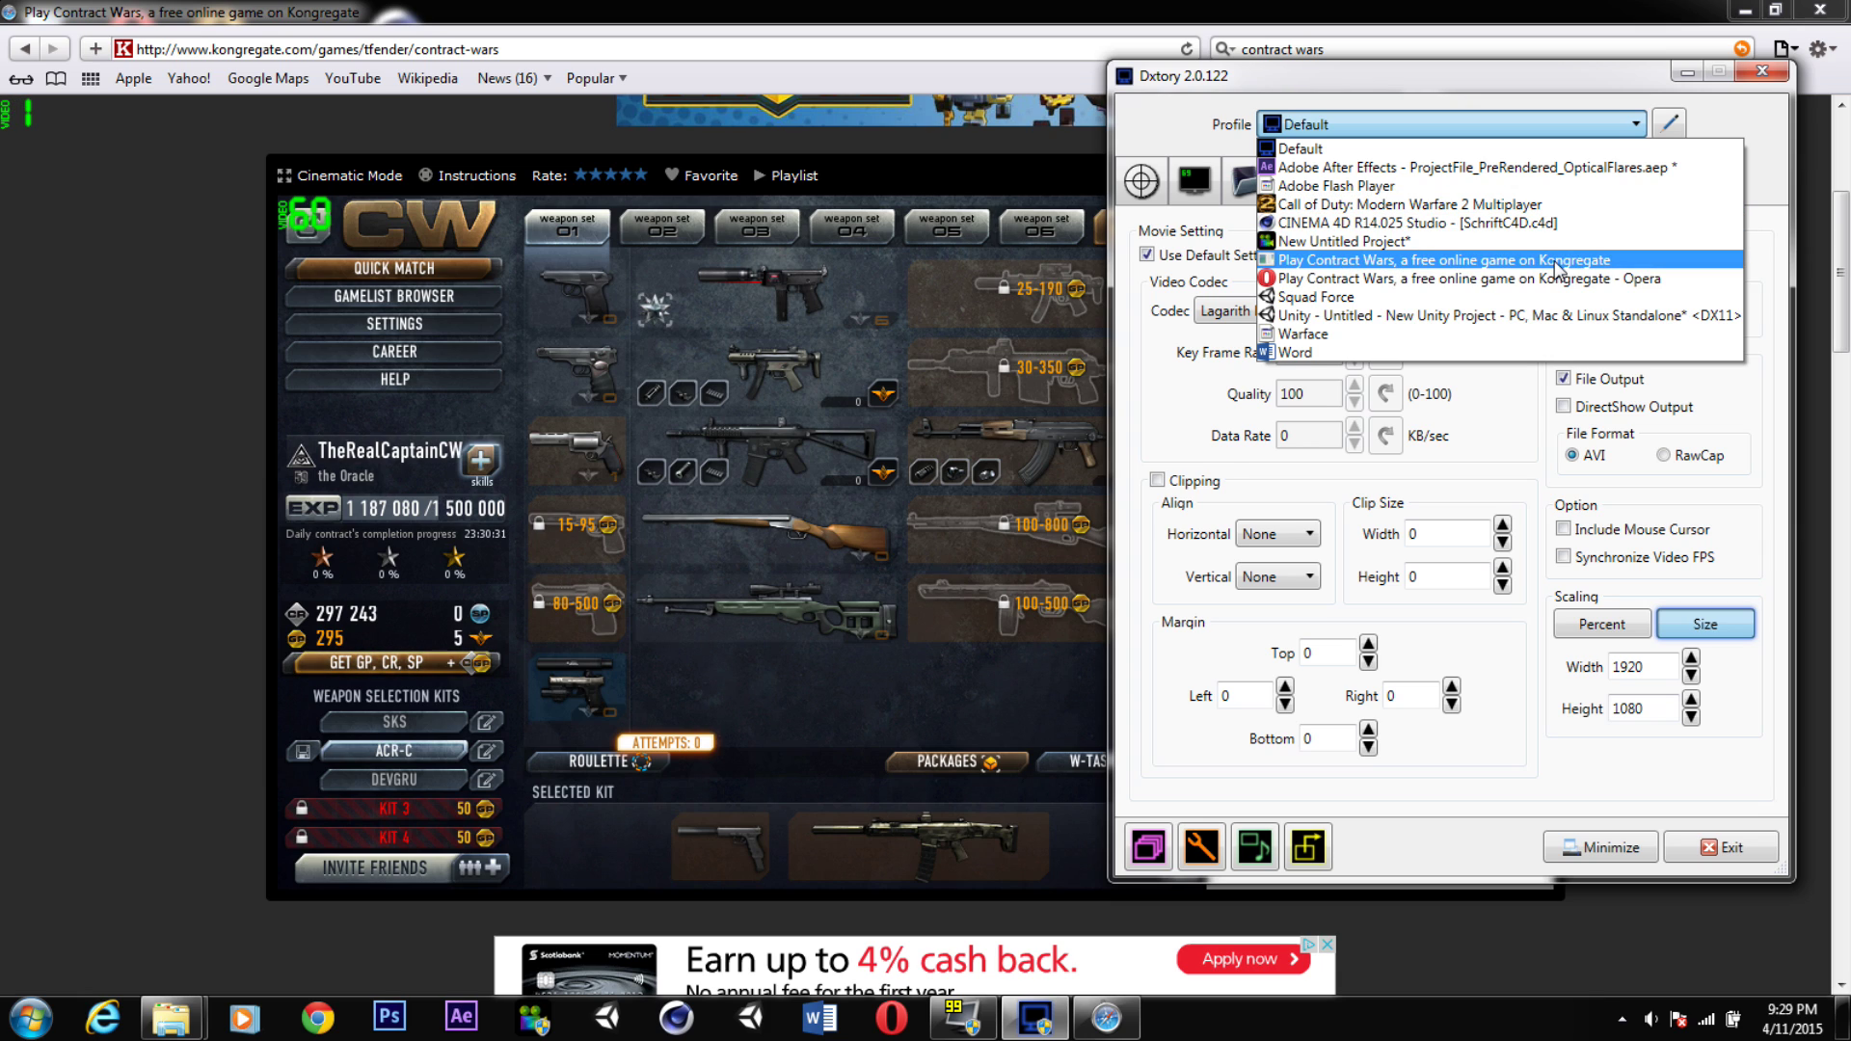
left_click(1294, 263)
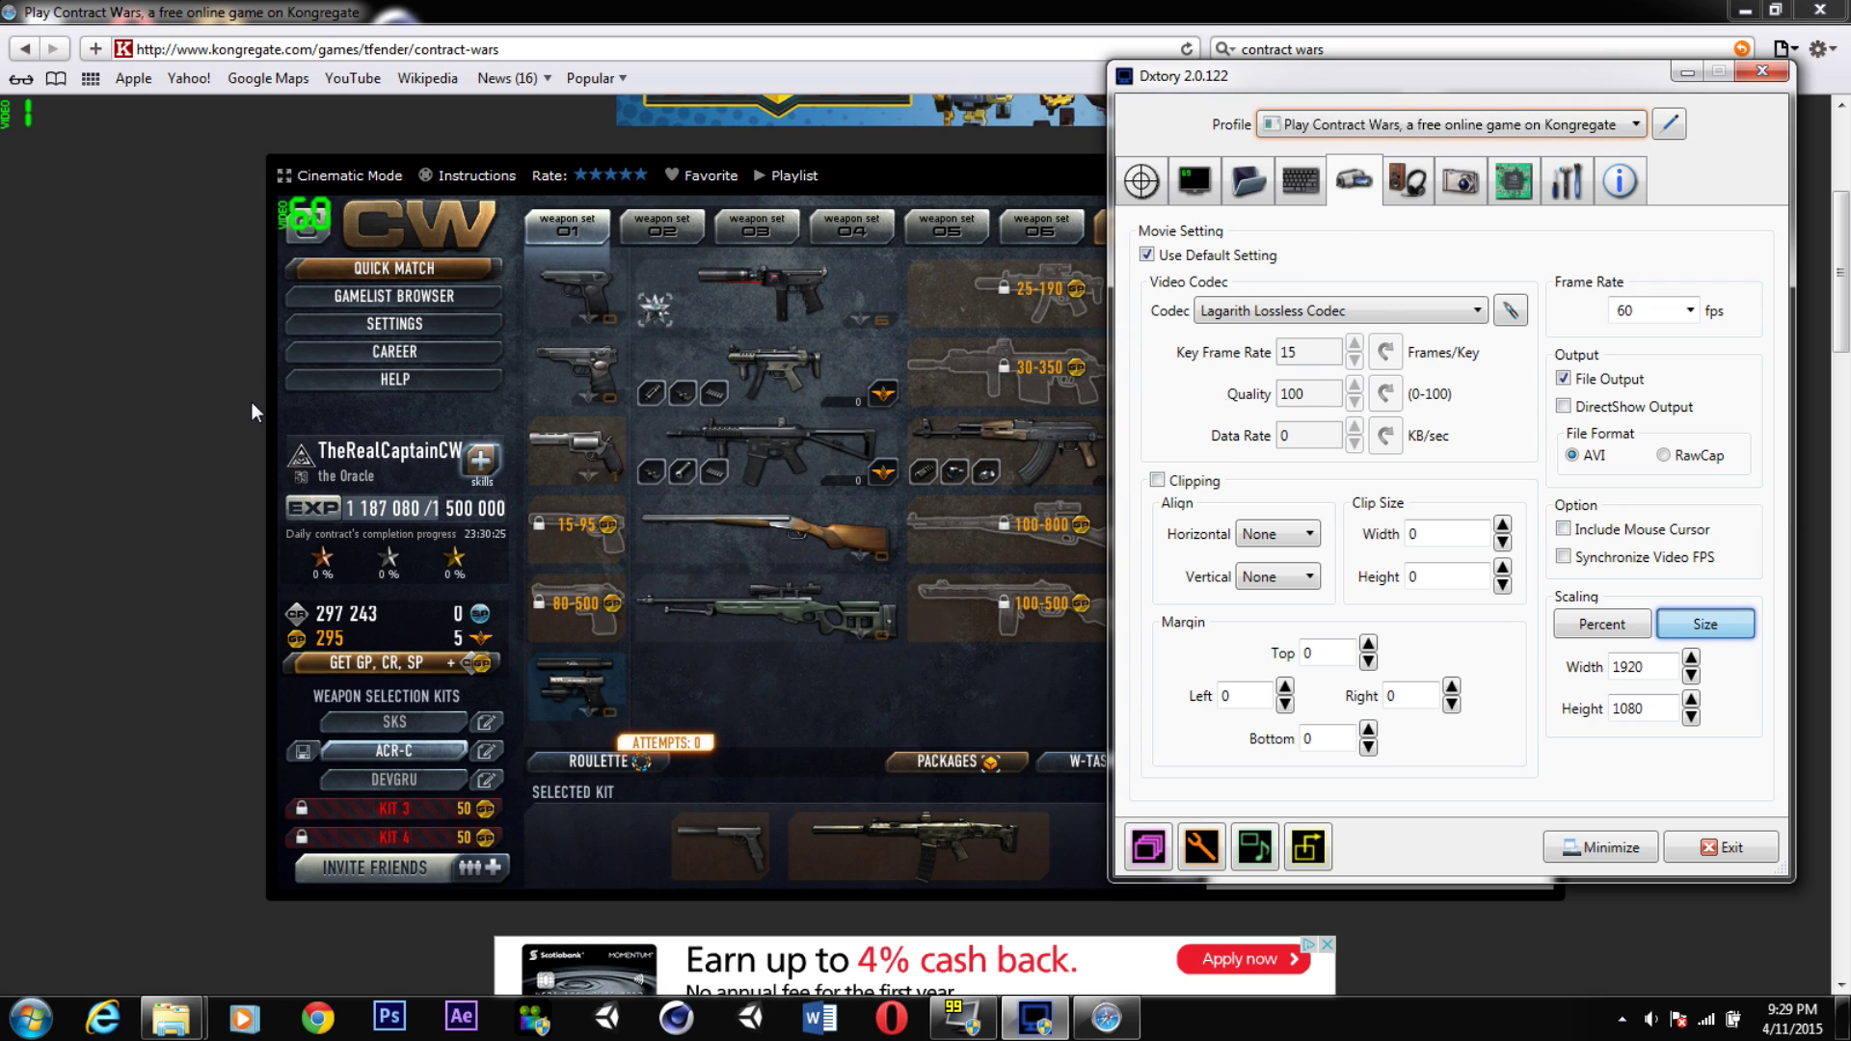
left_click(148, 386)
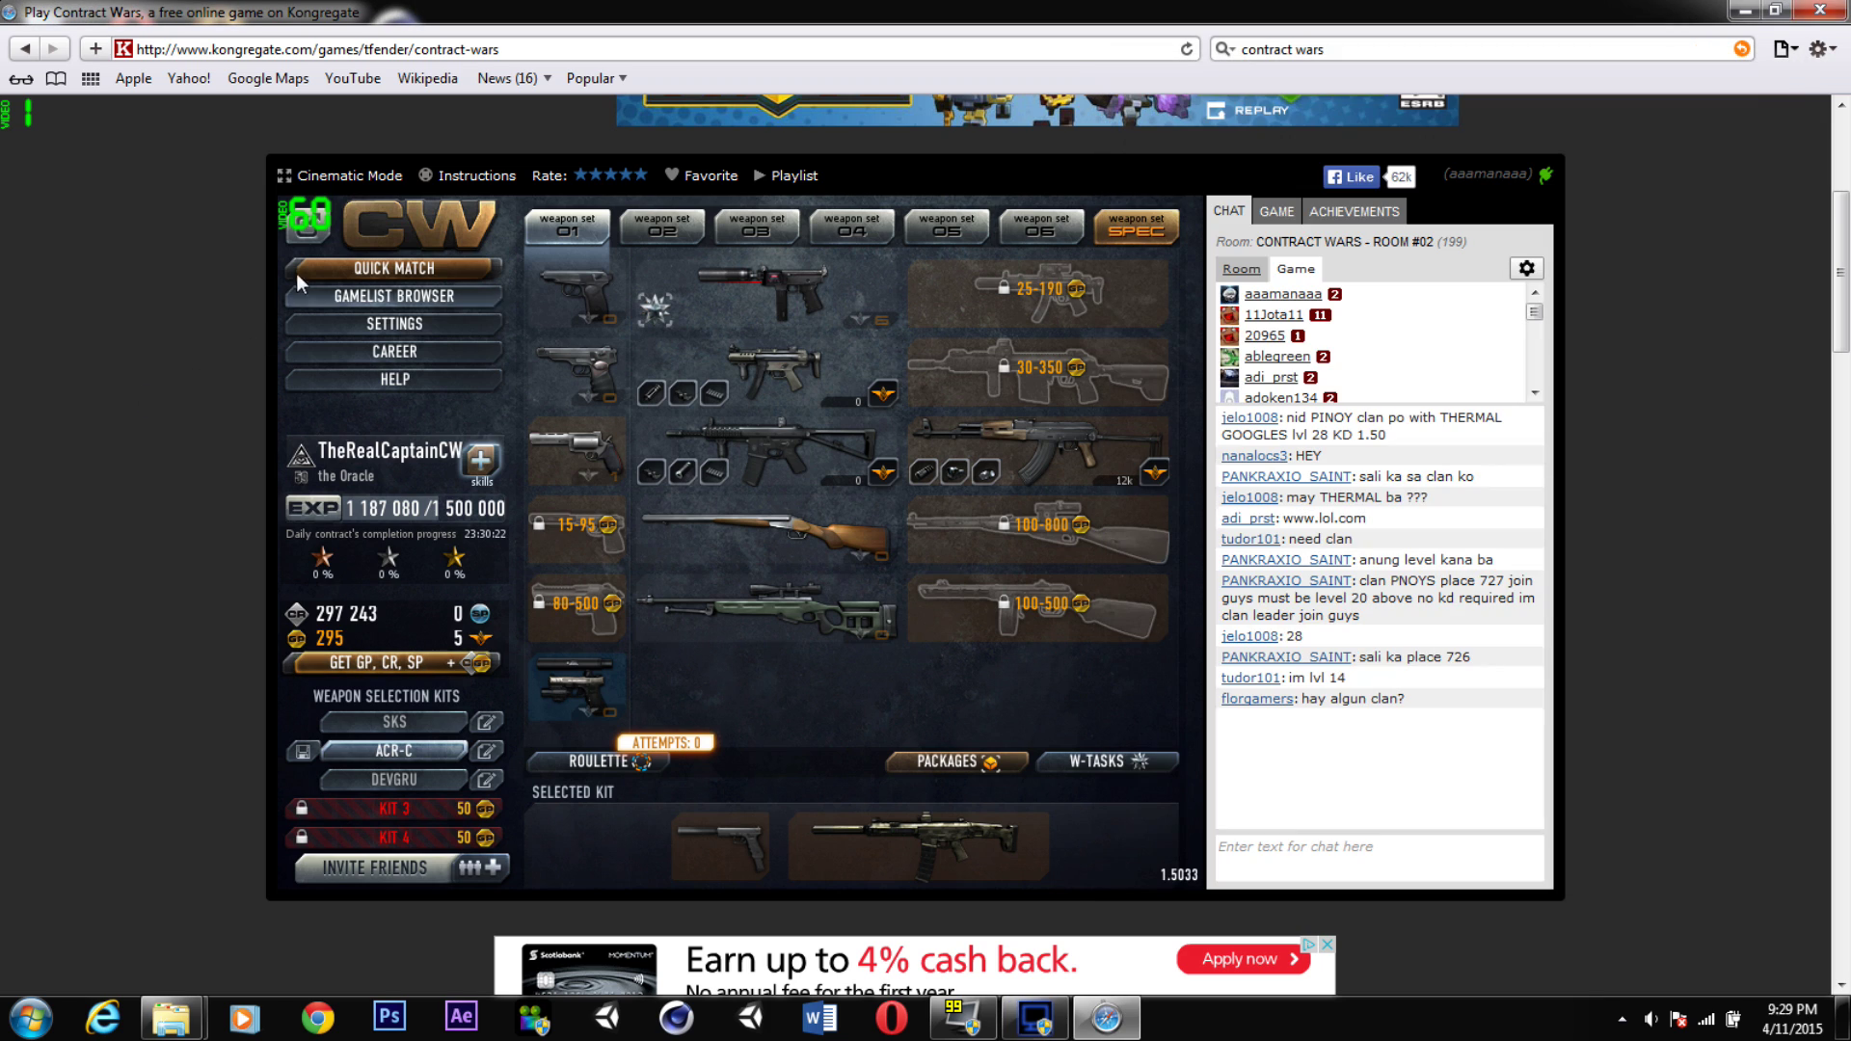
left_click(314, 226)
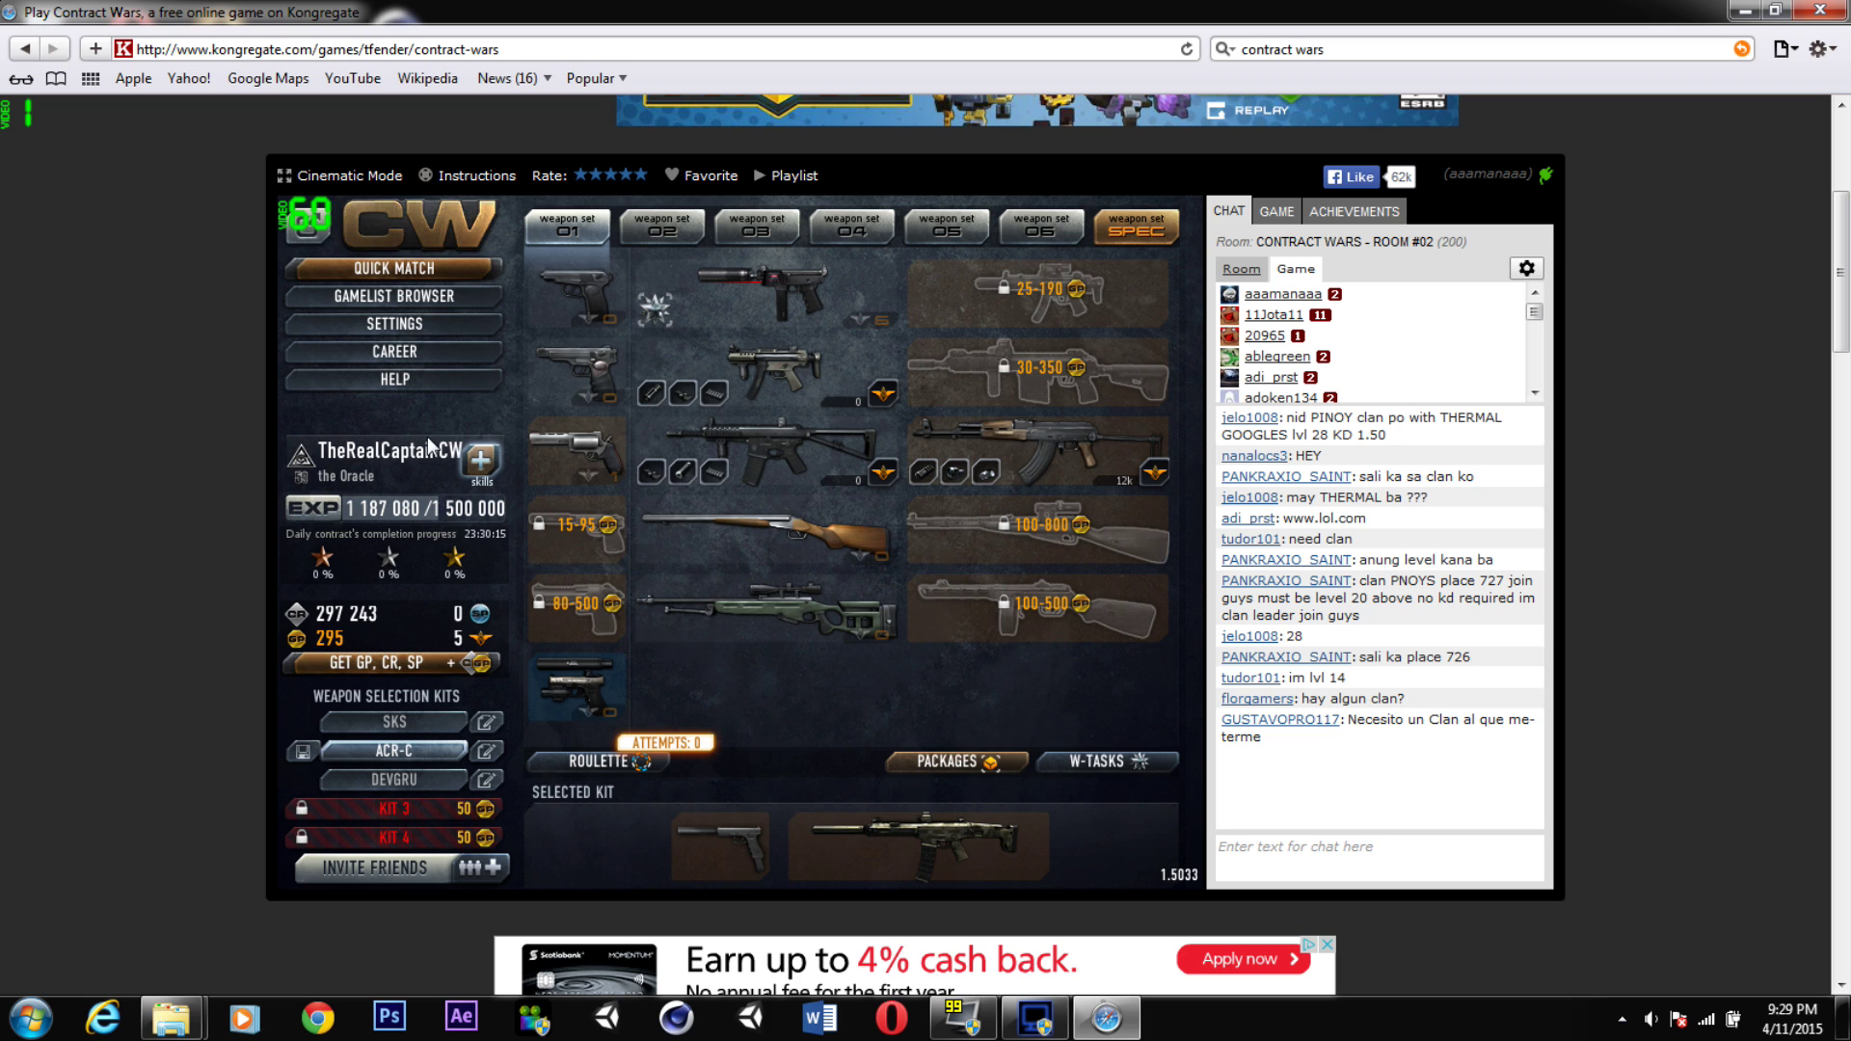